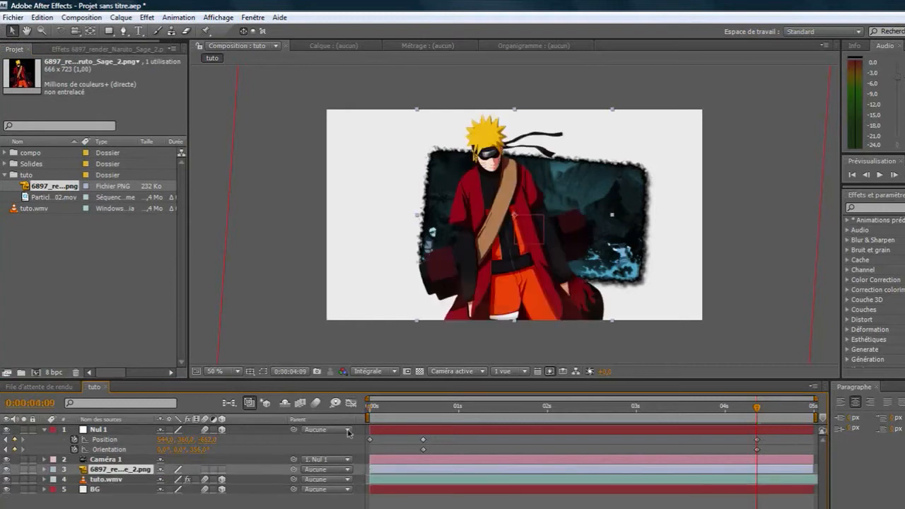
- Make the Naruto render a 3D layer and position it over the left side of the frame, lowered so its legs are cropped
left_click(222, 470)
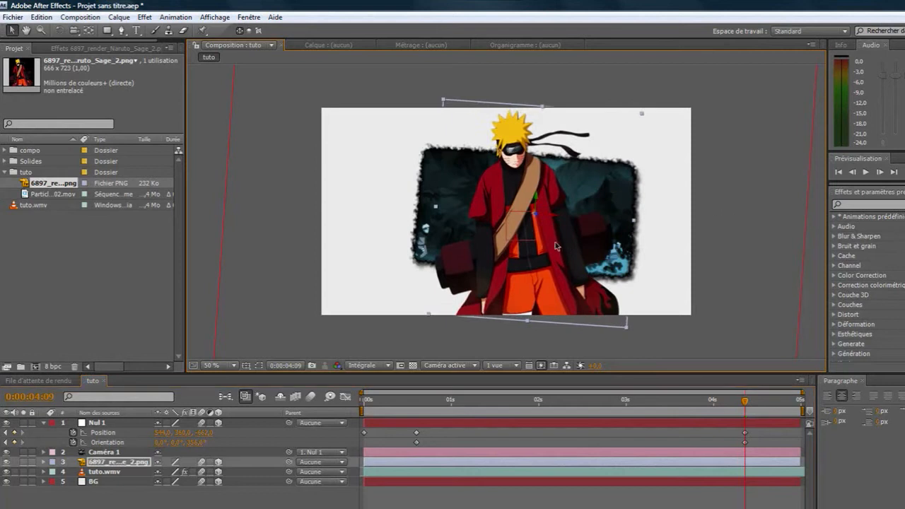
left_click_drag(557, 220, 440, 219)
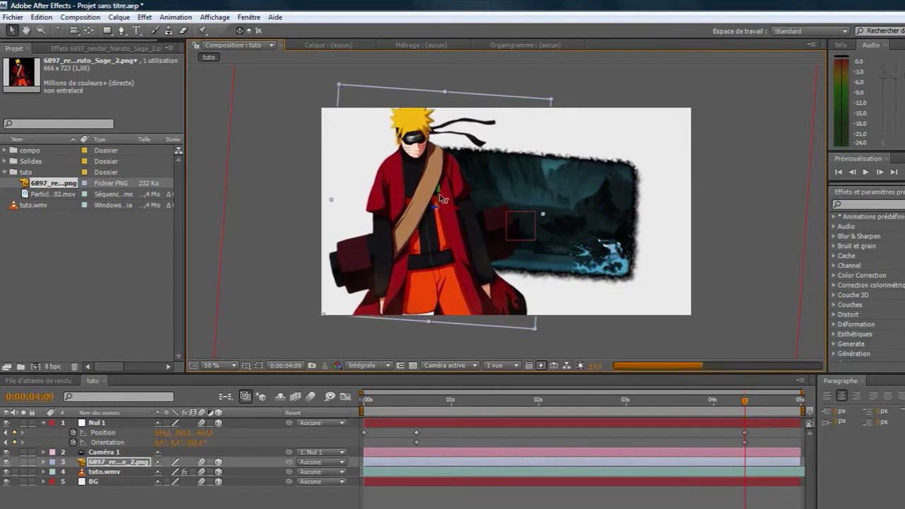
left_click_drag(439, 193, 429, 245)
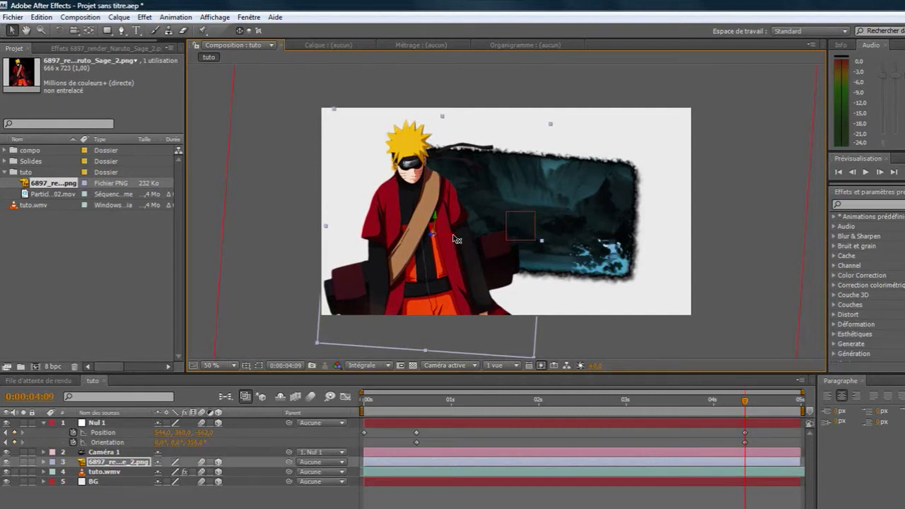
left_click_drag(457, 239, 451, 239)
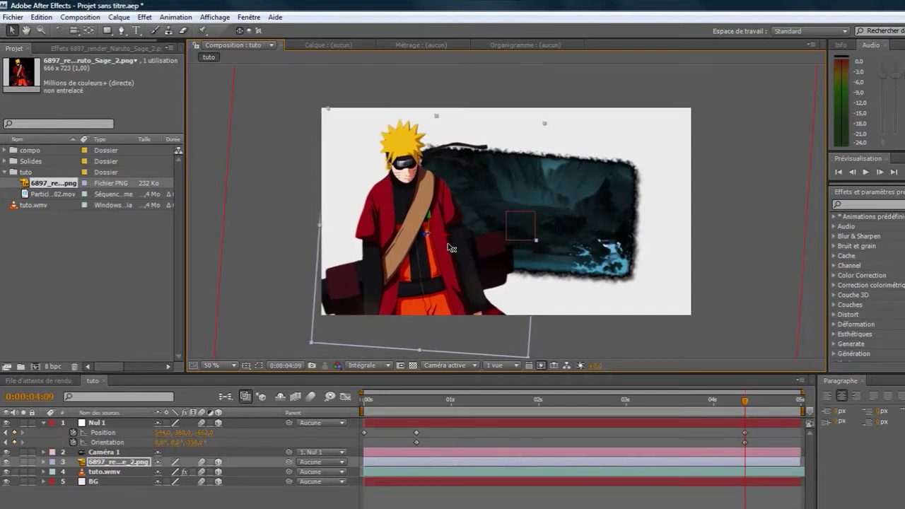
- Shift the Nul 1 controller slightly left at 0:00:04:09, and nudge the Naruto render a little further left
left_click(572, 423)
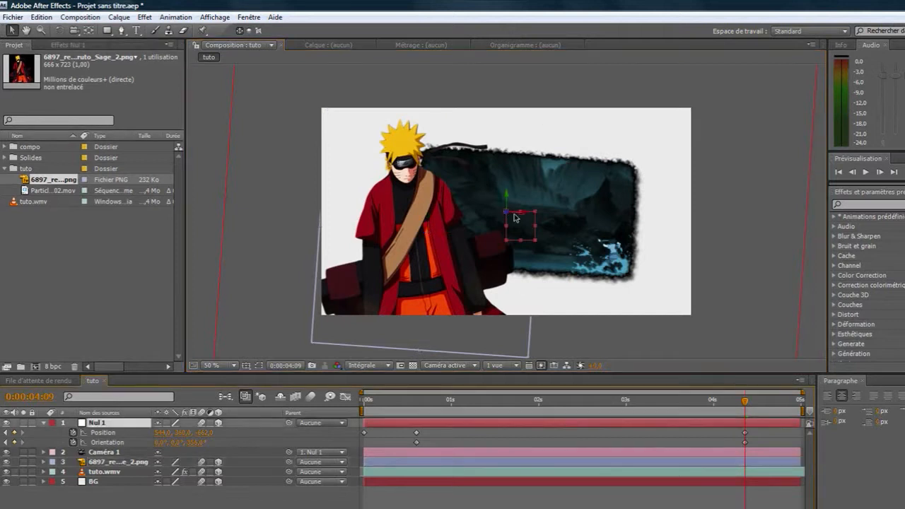
left_click_drag(526, 217, 504, 227)
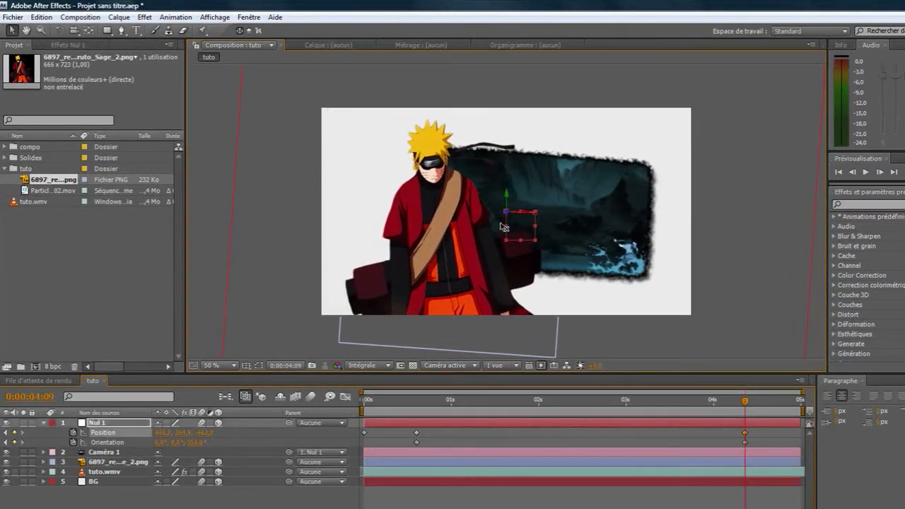
left_click(593, 475)
left_click(594, 461)
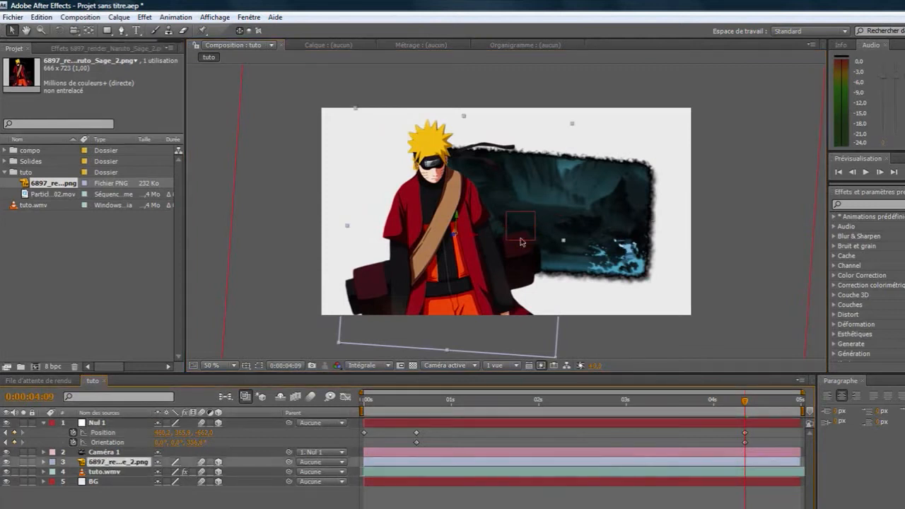
left_click_drag(474, 240, 455, 247)
key("Return")
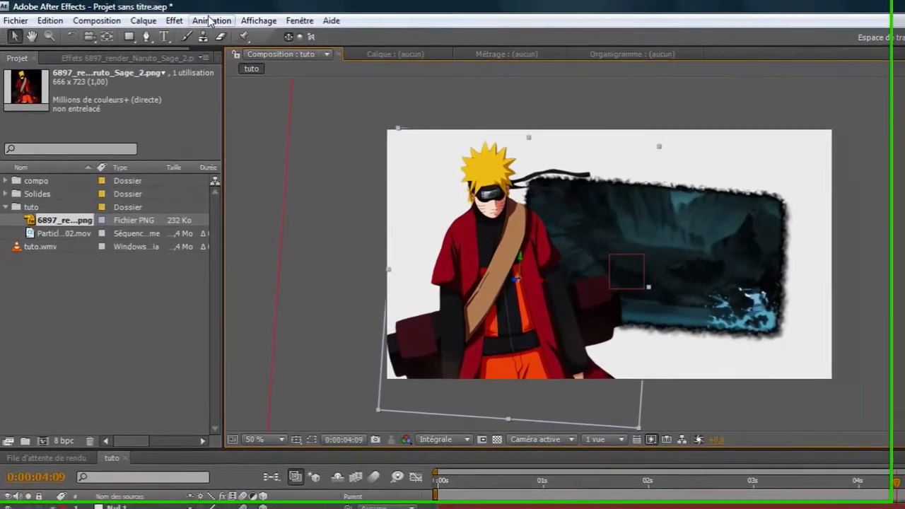
- Apply the Courbes effect to the Naruto render and shape an S-curve that darkens the shadows and lifts the highlights
left_click(144, 17)
mouse_move(262, 185)
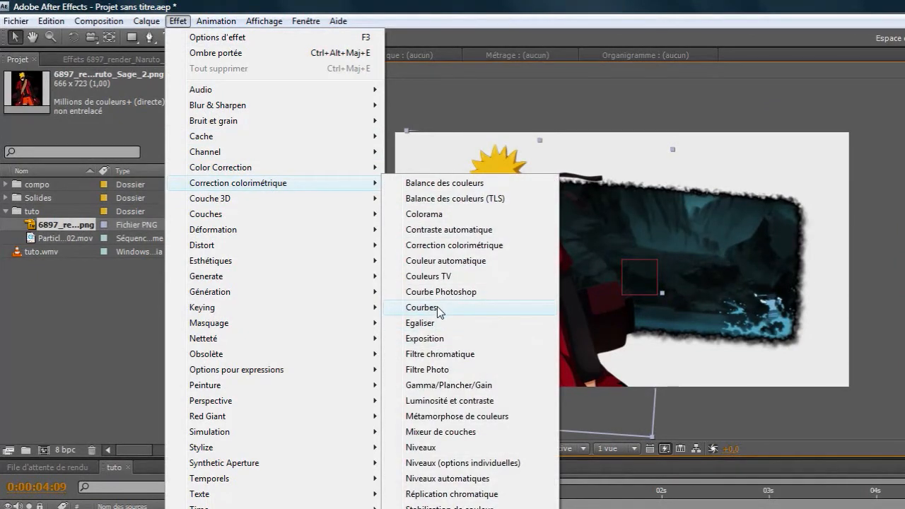
left_click(422, 308)
left_click(63, 224)
left_click_drag(64, 229, 70, 234)
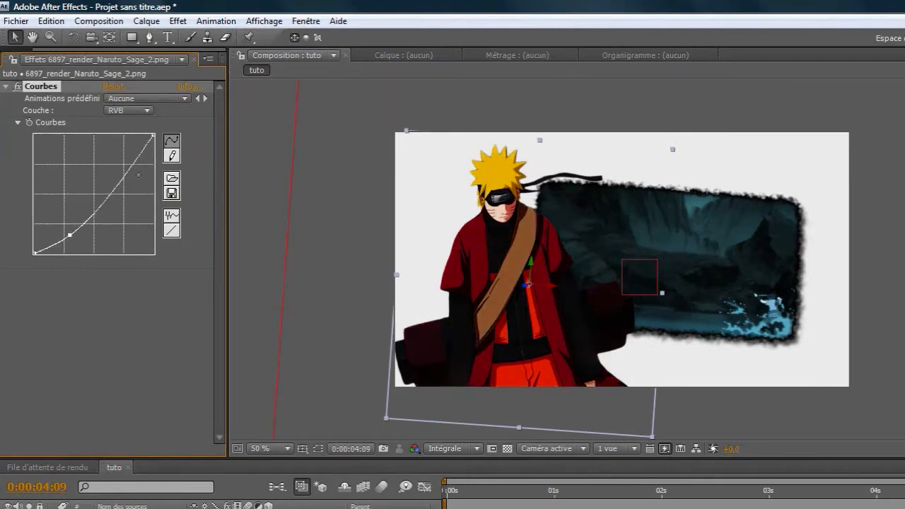
left_click_drag(127, 173, 123, 170)
- Add a Teinte effect above Courbes on the Naruto render and reduce its Facteur to keep part of the original colour
right_click(95, 315)
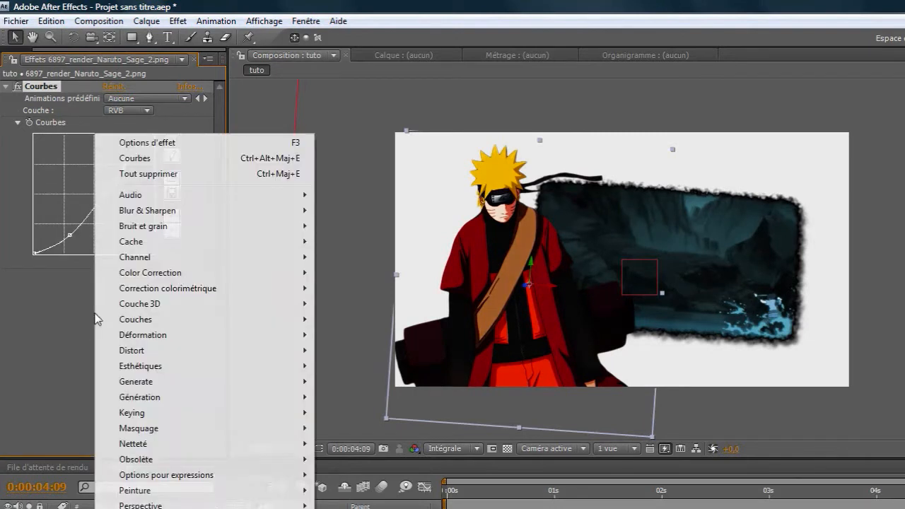
mouse_move(173, 277)
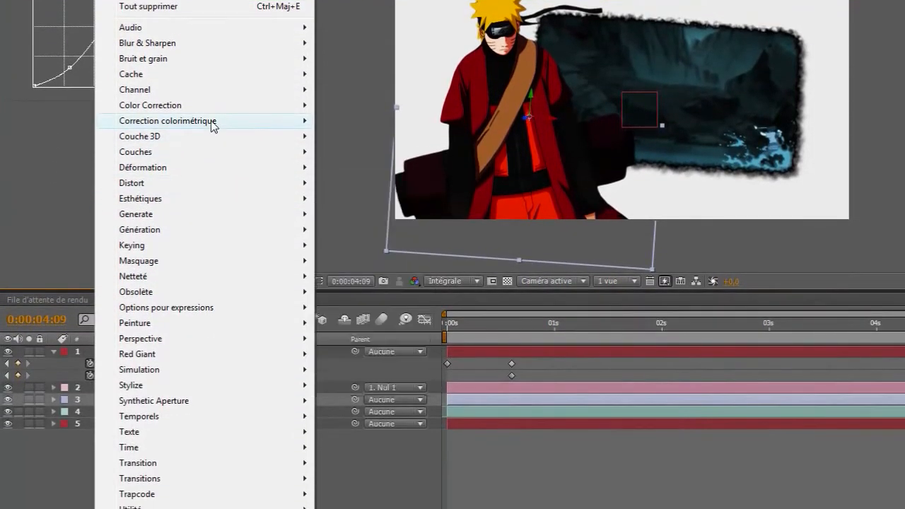
mouse_move(212, 125)
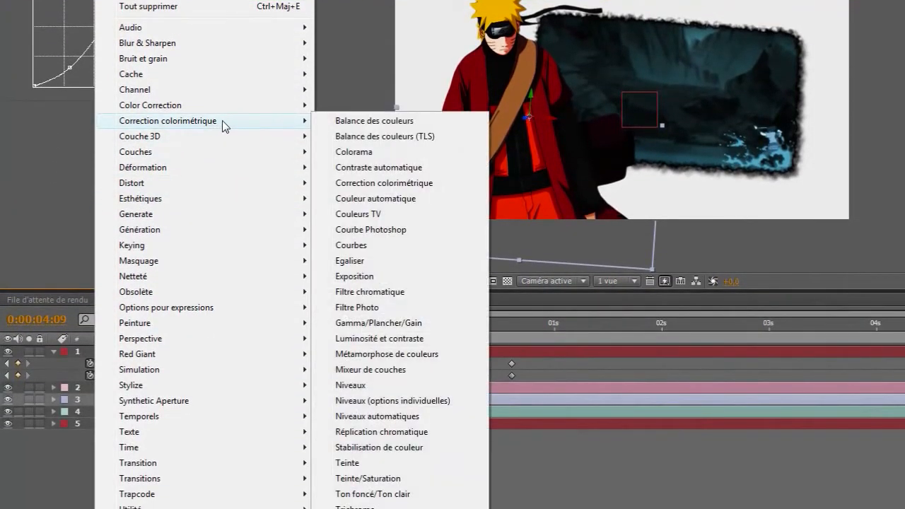
left_click(381, 463)
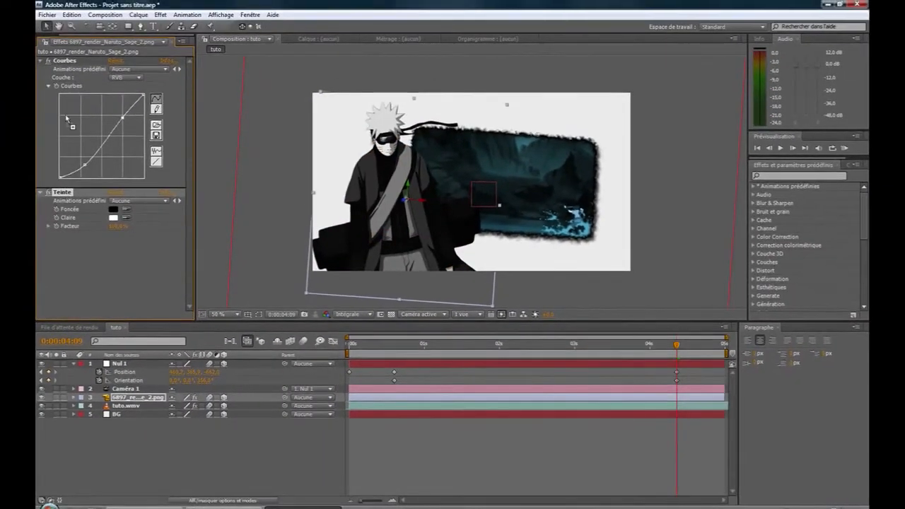
left_click(73, 62)
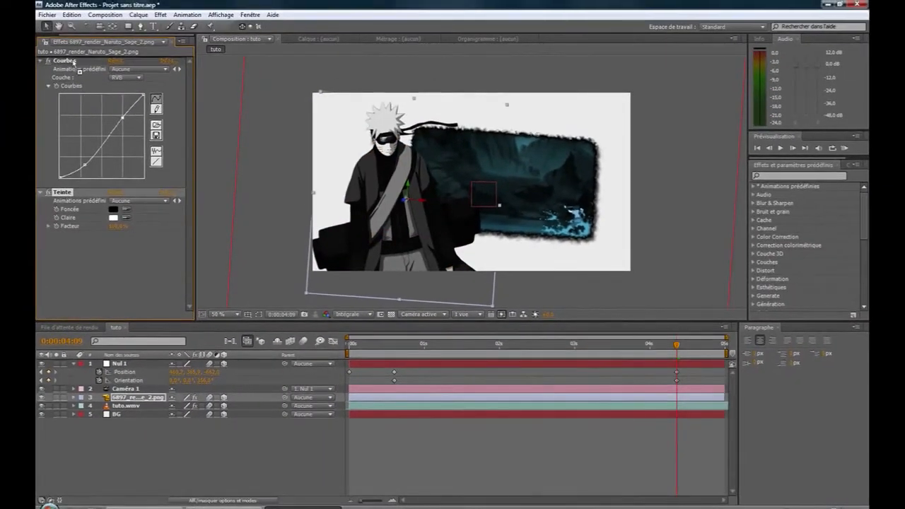
left_click_drag(73, 61, 73, 233)
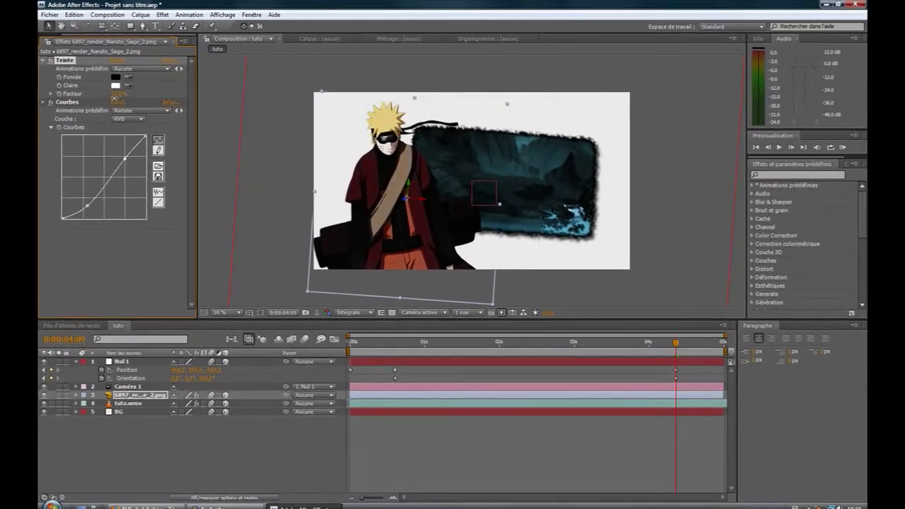
- Add Convertisseur Cineon to the Naruto render with a raised 10-bit white point, and slightly lift the lower point of the Courbes curve
right_click(122, 317)
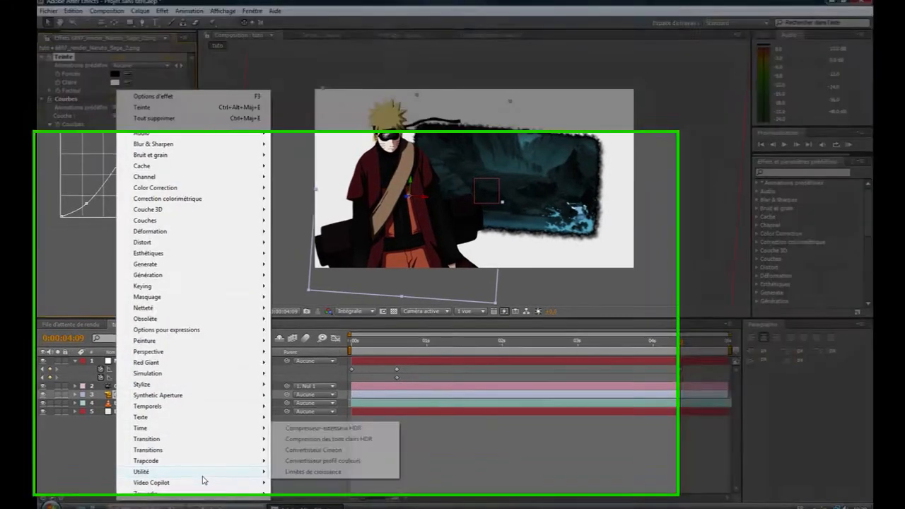
left_click(314, 450)
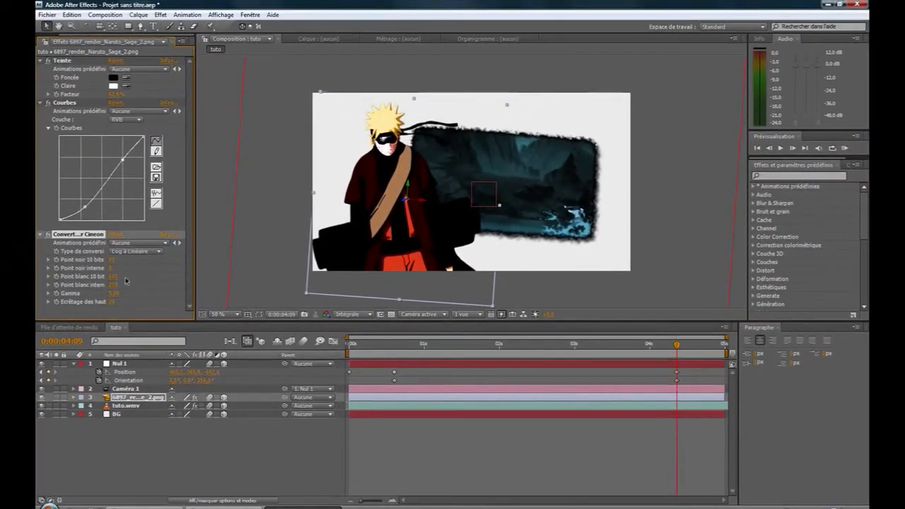
left_click_drag(115, 276, 139, 275)
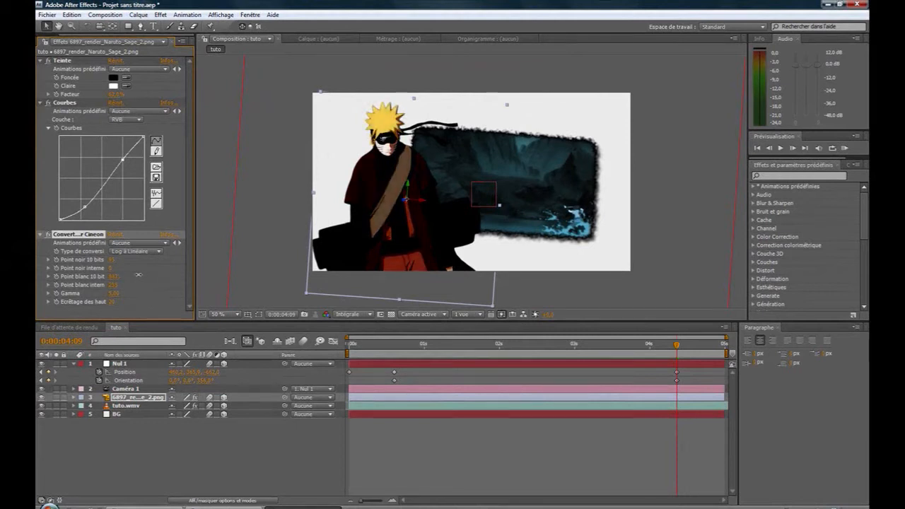
left_click_drag(84, 206, 83, 203)
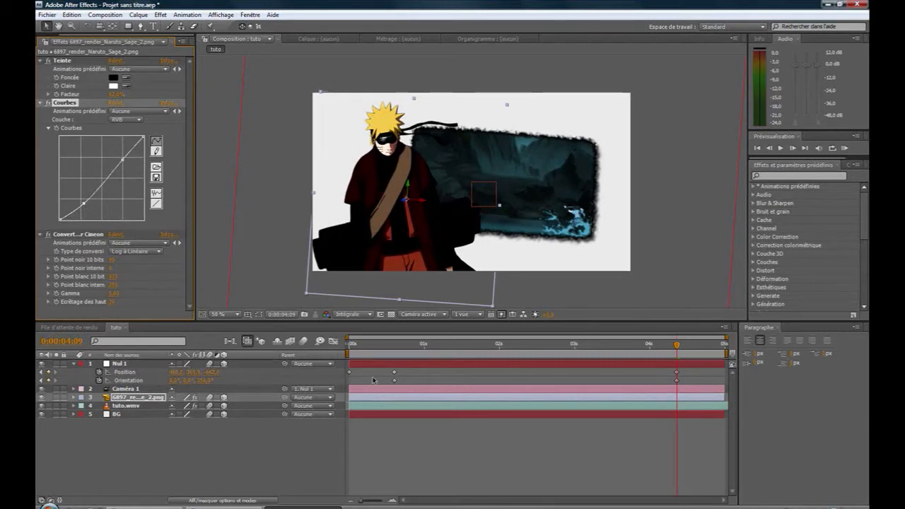
- Add Particles_02.mov from the project to the tuto composition, between the tuto.wmv and BG layers
left_click(142, 363)
left_click(47, 39)
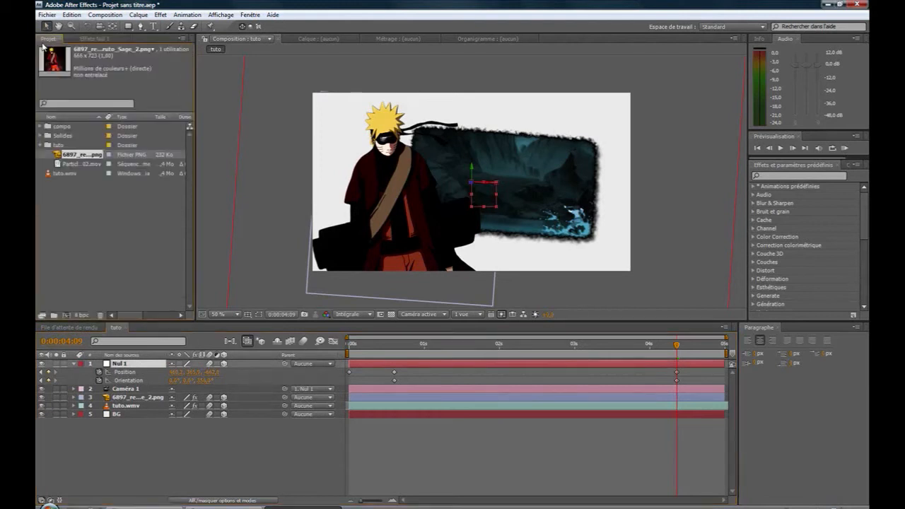
left_click(84, 164)
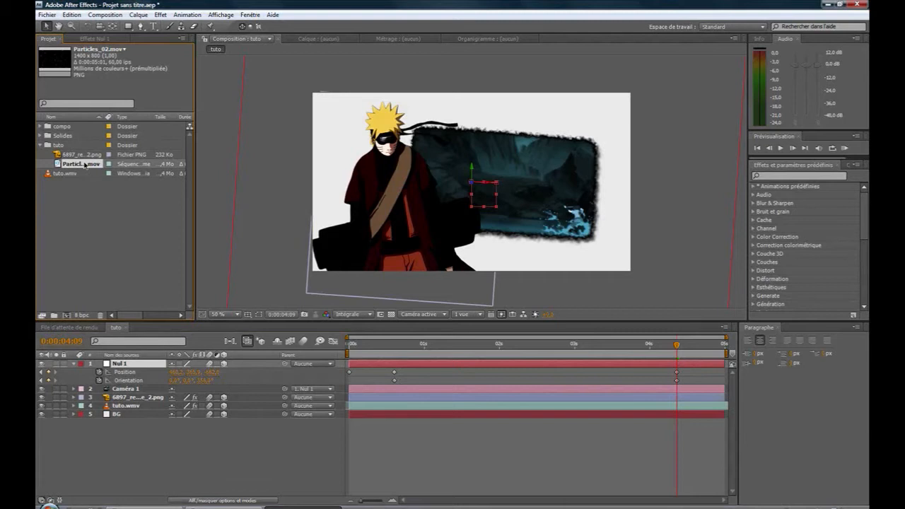
left_click_drag(100, 244, 140, 413)
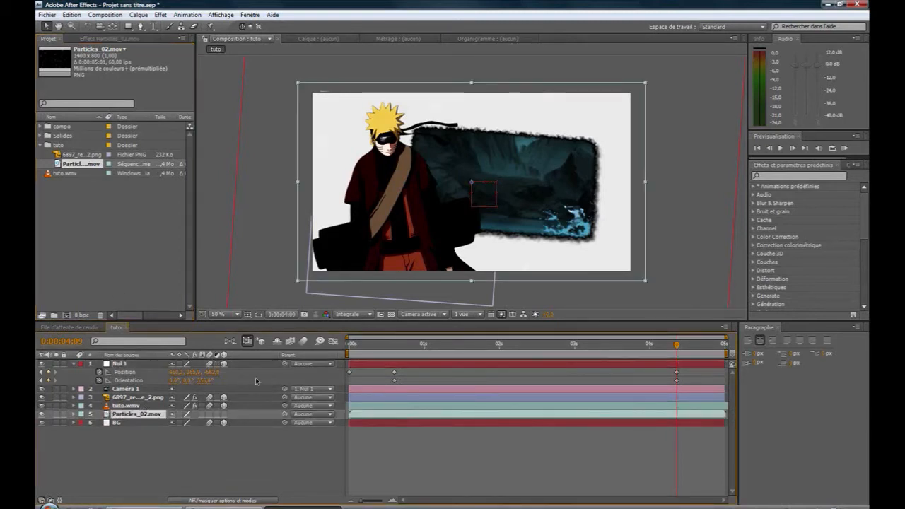
- Apply the Remplir effect to Particles_02.mov and set its fill colour to black (000000)
left_click(109, 38)
right_click(127, 153)
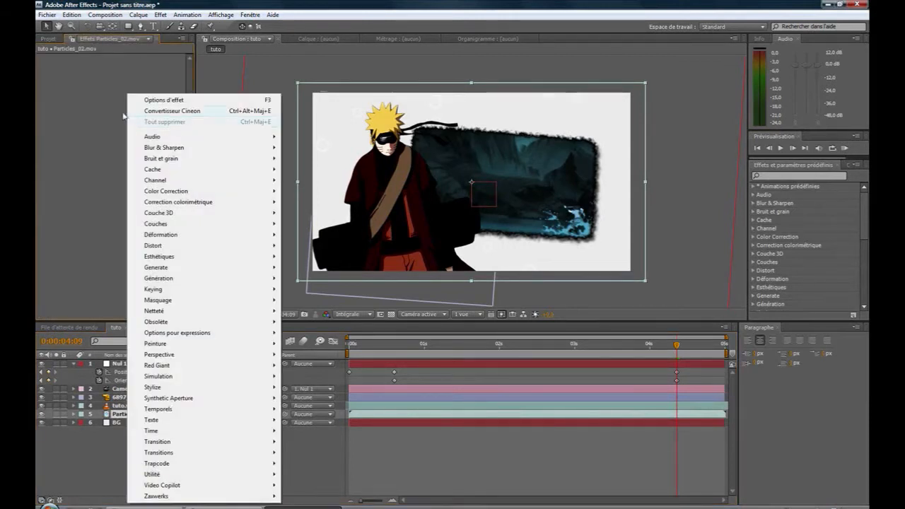
mouse_move(208, 278)
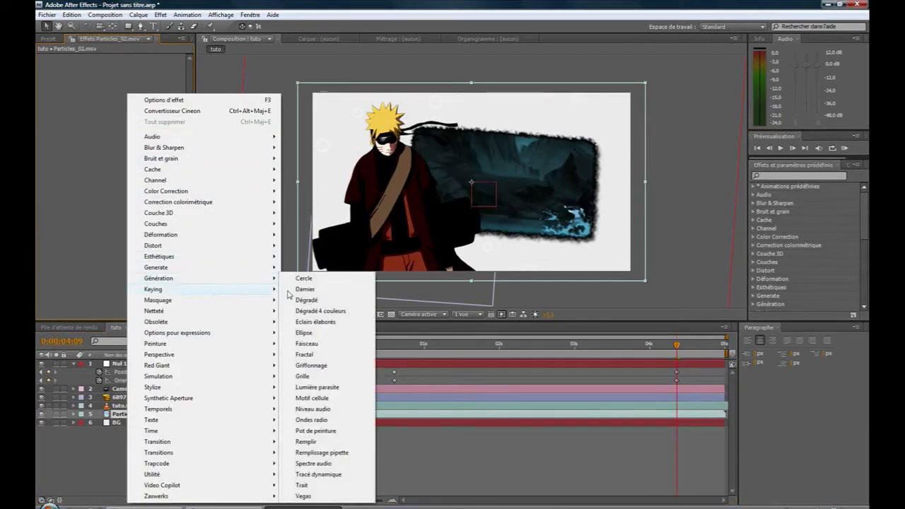
left_click(306, 443)
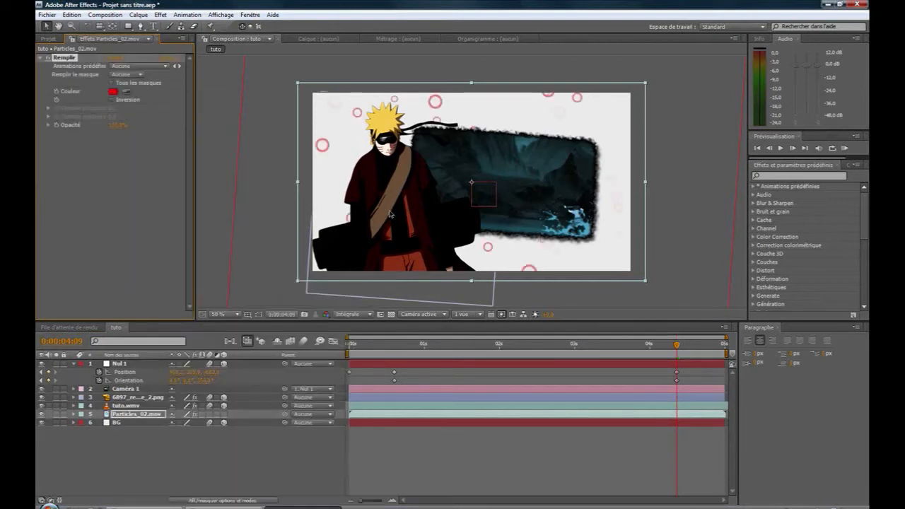
left_click(115, 92)
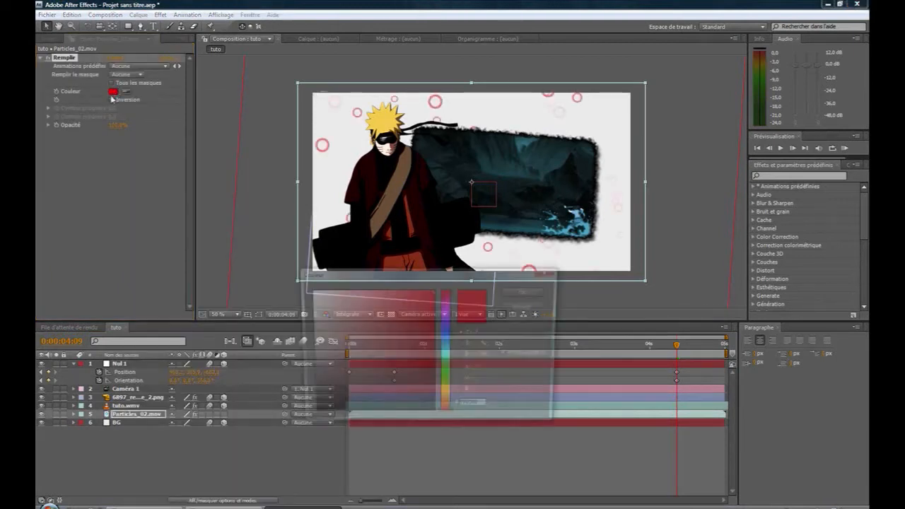
left_click_drag(364, 367, 286, 442)
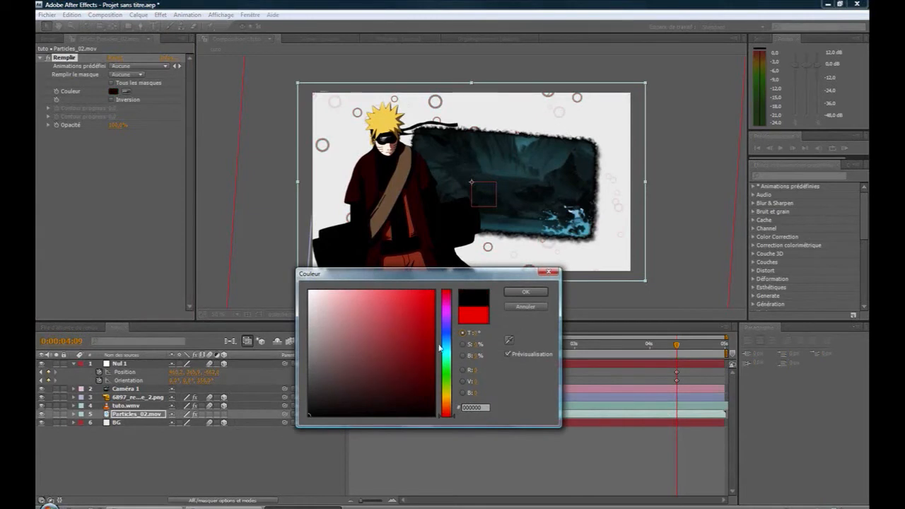
left_click(525, 292)
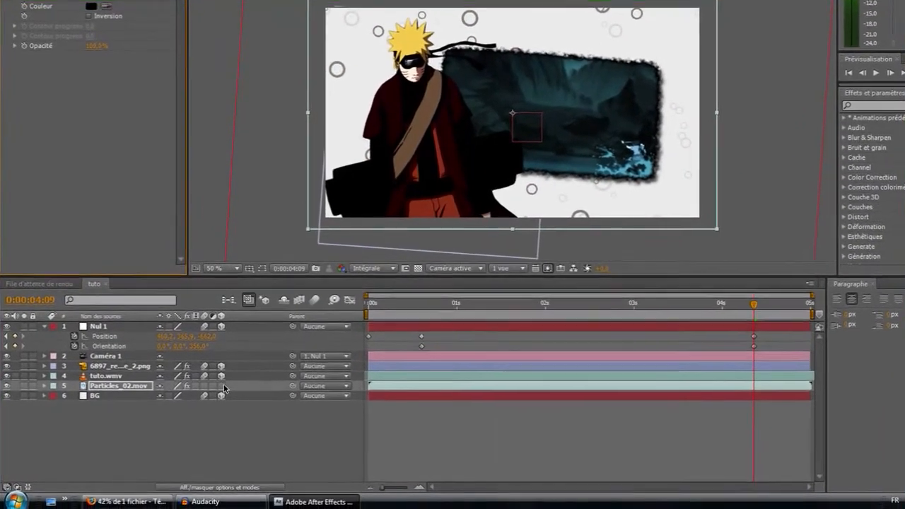
- Make Particles_02.mov a 3D layer with motion blur and scale it up uniformly to over 200% so it spreads across the frame
left_click(224, 414)
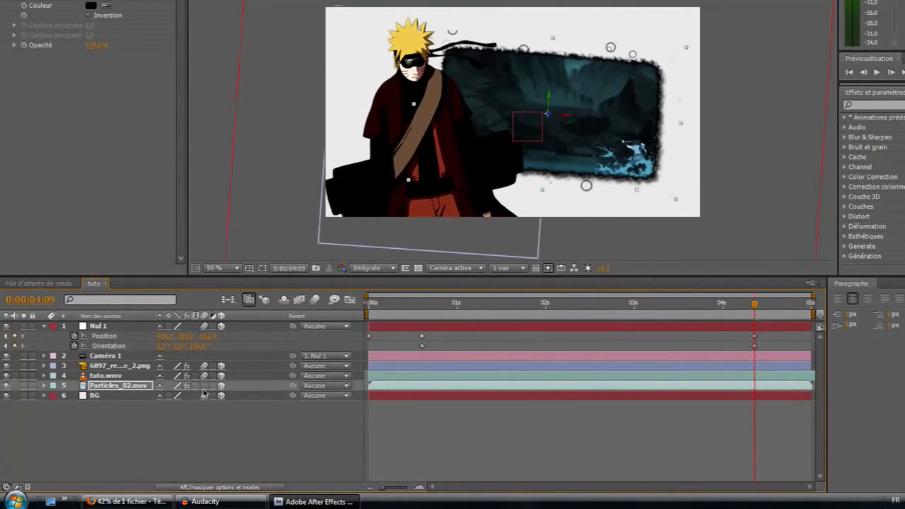
left_click(204, 393)
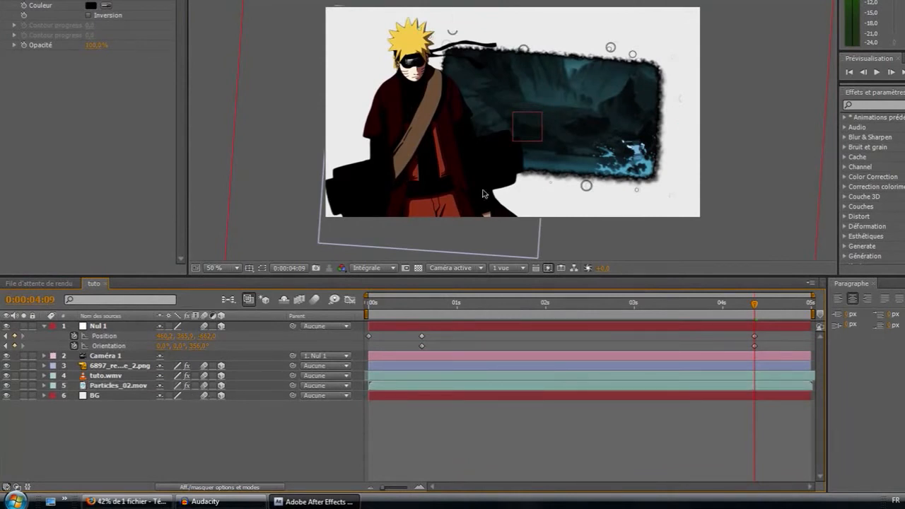
left_click(468, 382)
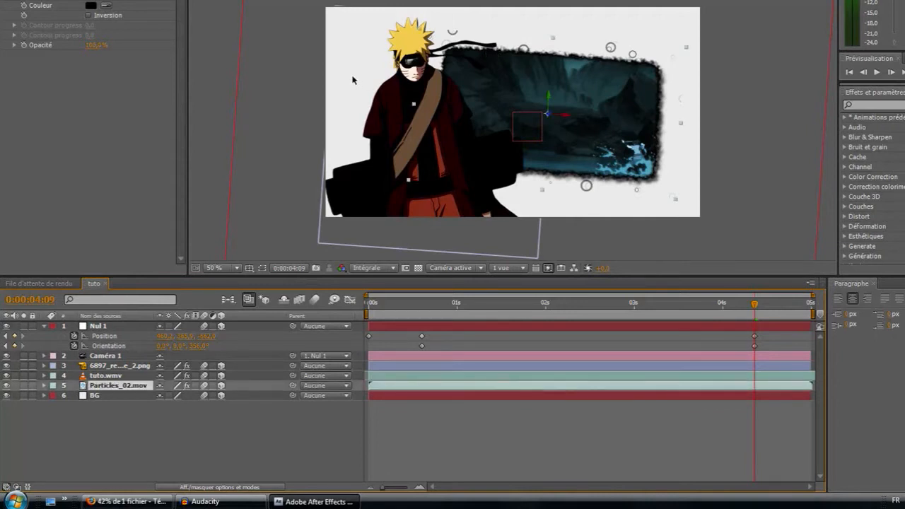
key("s")
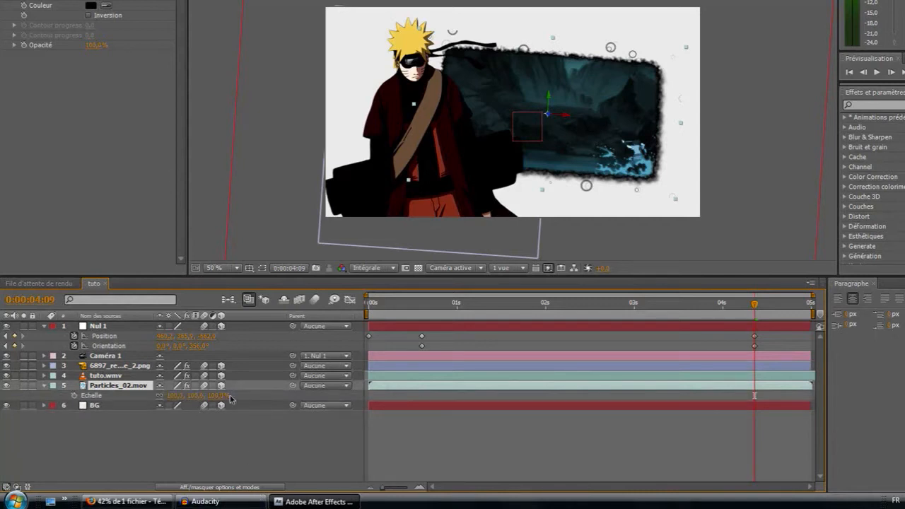
left_click_drag(192, 395, 206, 395)
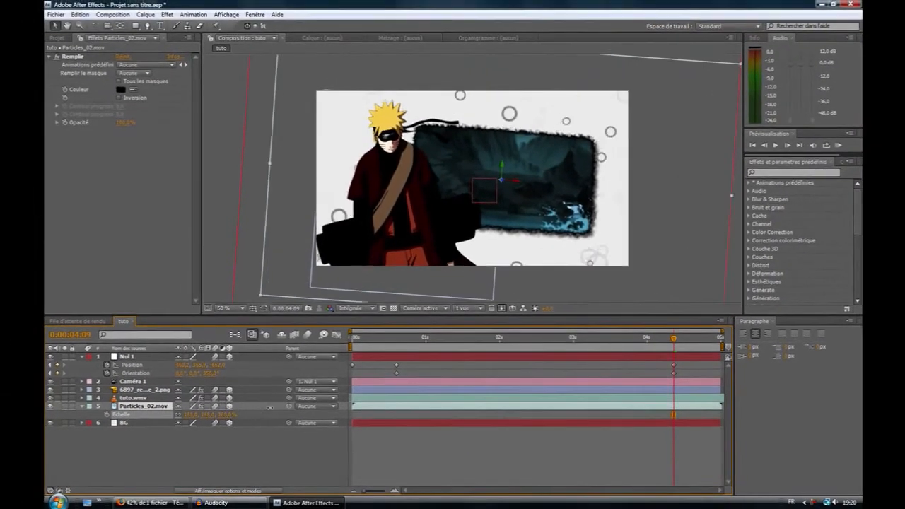
mouse_move(269, 408)
left_mouse_down()
mouse_move(300, 407)
mouse_move(279, 422)
left_mouse_up()
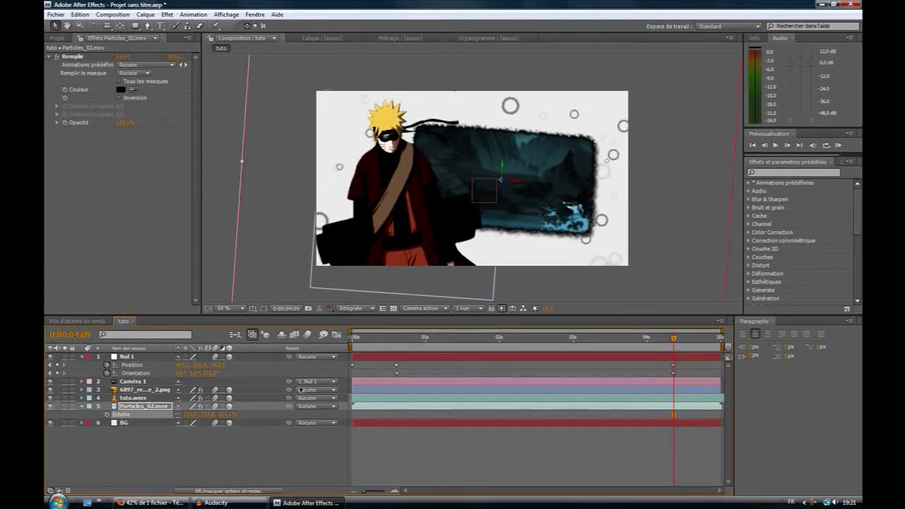
- Add the Ombre portée effect to the 6897_render_Naruto_Sage_2.png layer, below its existing colour effects
left_click(82, 408)
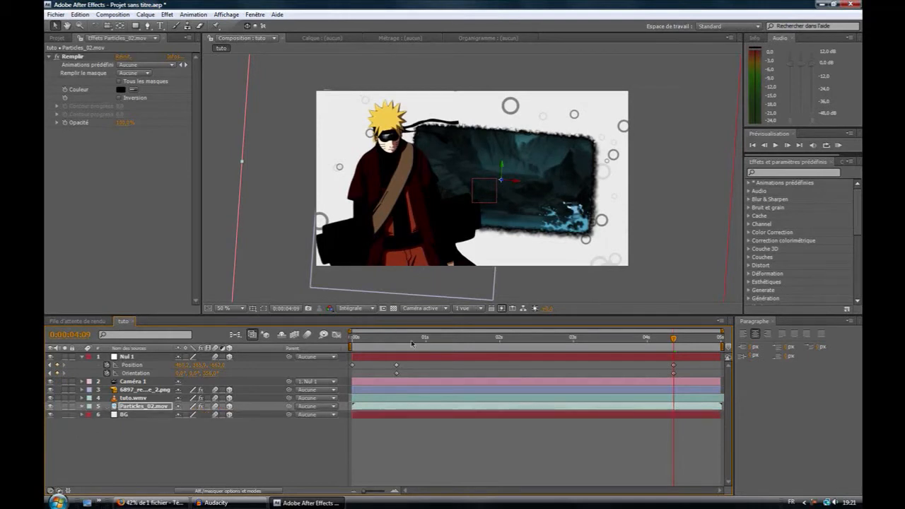
left_click(377, 391)
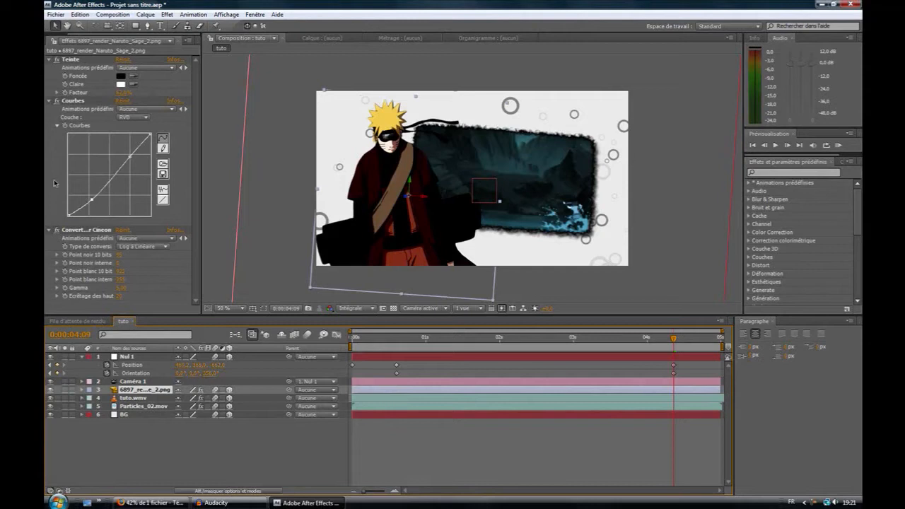
left_click(49, 61)
left_click(49, 67)
left_click(49, 75)
right_click(91, 113)
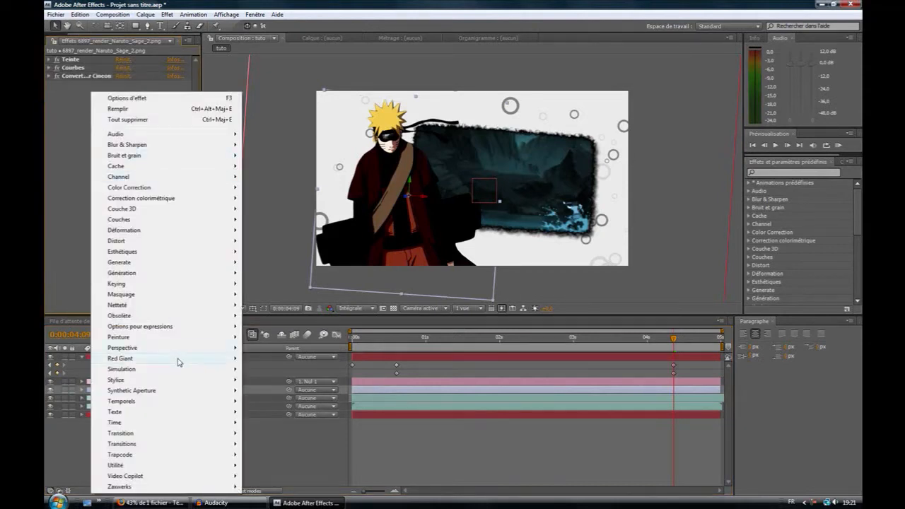
mouse_move(181, 354)
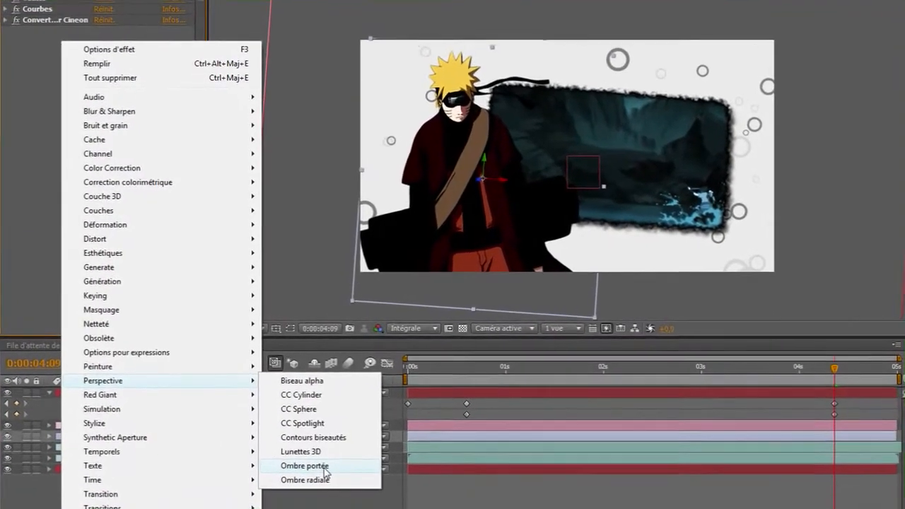
left_click(286, 412)
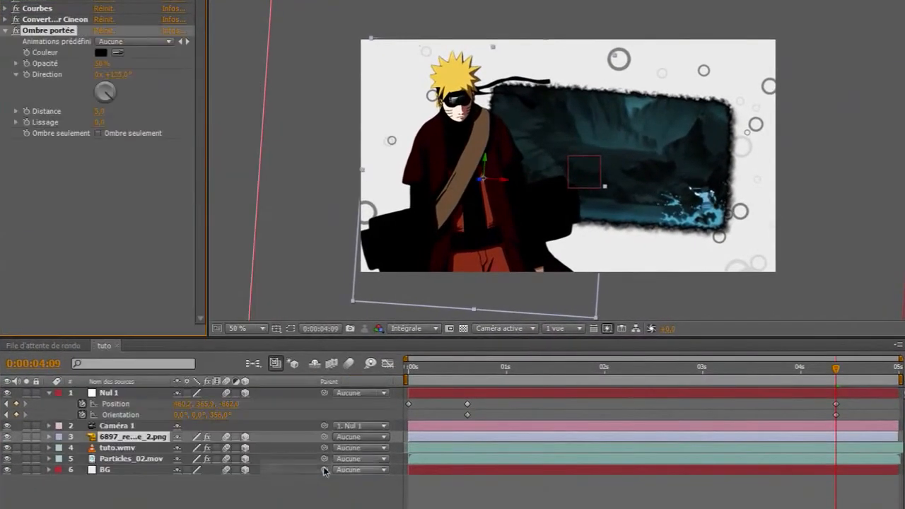
- Apply the Inset Video - framed preset to the Naruto render's shadow and turn its direction so it falls towards the lower left
left_click(158, 43)
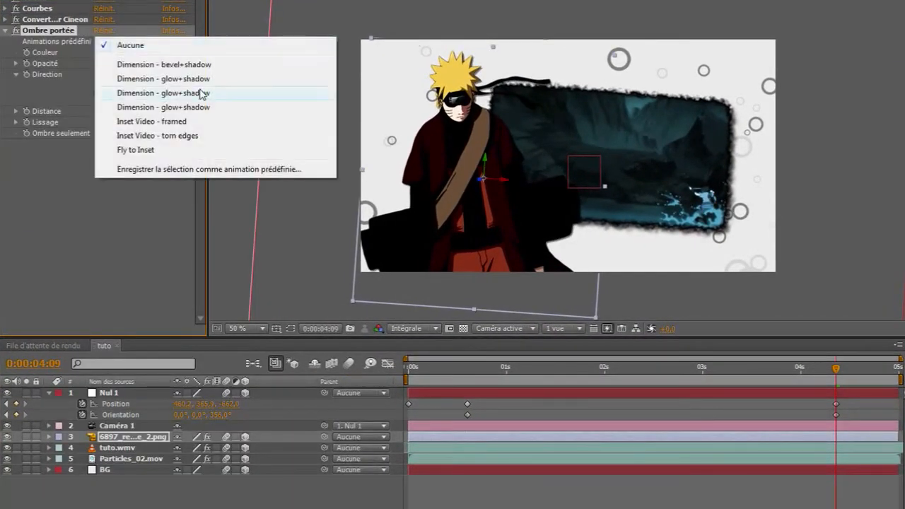
left_click(152, 122)
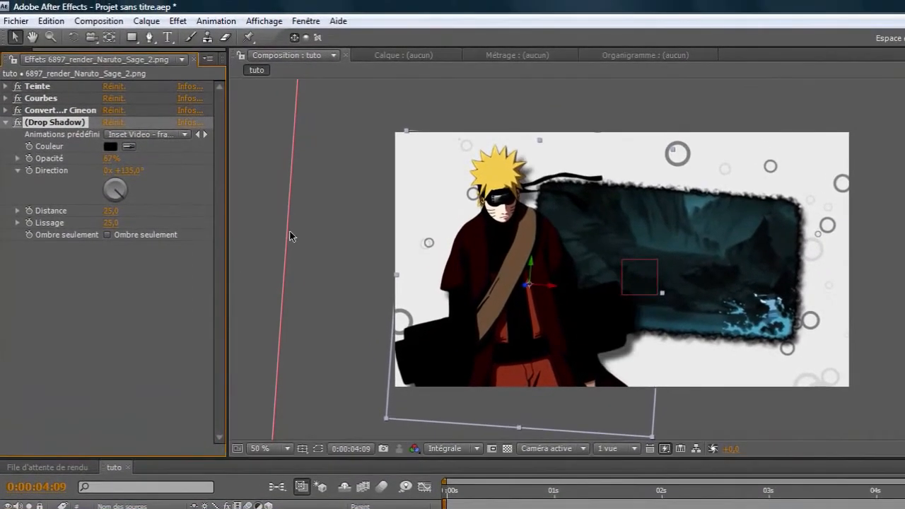
left_click_drag(121, 200, 105, 200)
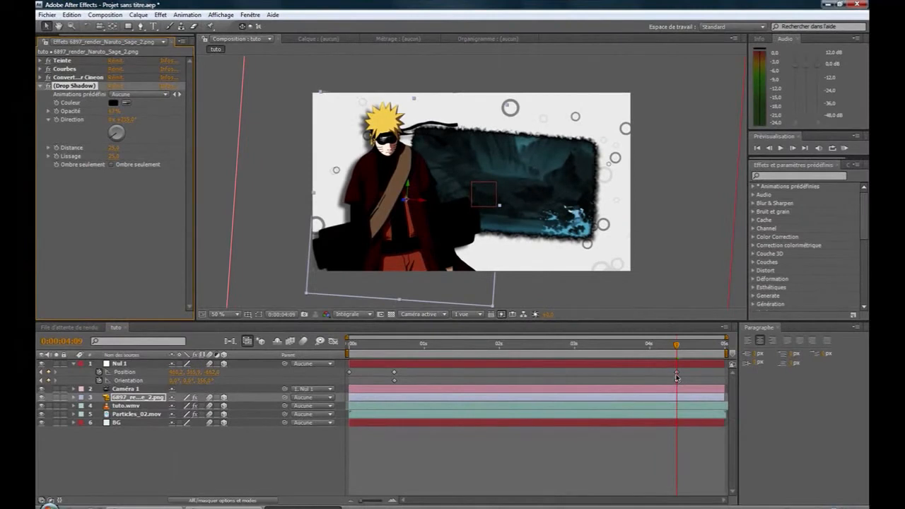
- Move Nul 1's last Position and Orientation keyframes to the end of the composition, at about 5 s
left_click_drag(677, 373, 721, 374)
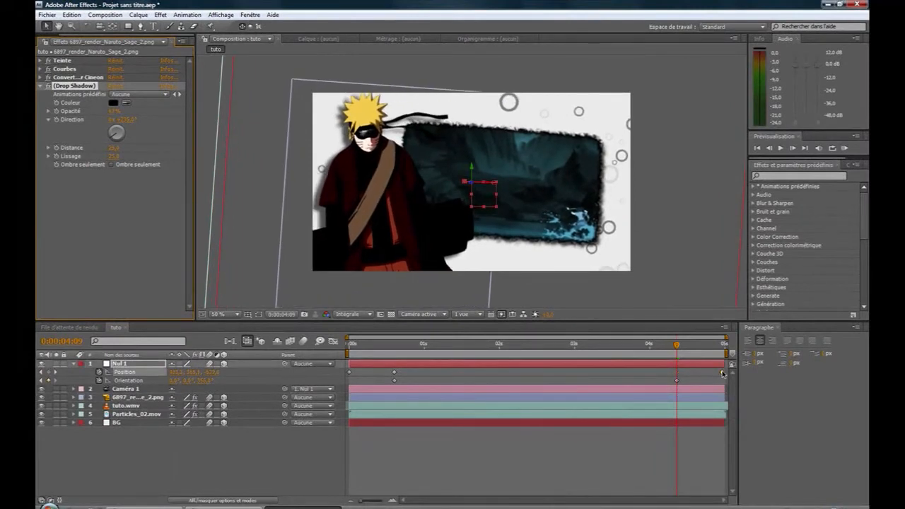
left_click(677, 381)
left_click_drag(678, 380, 722, 381)
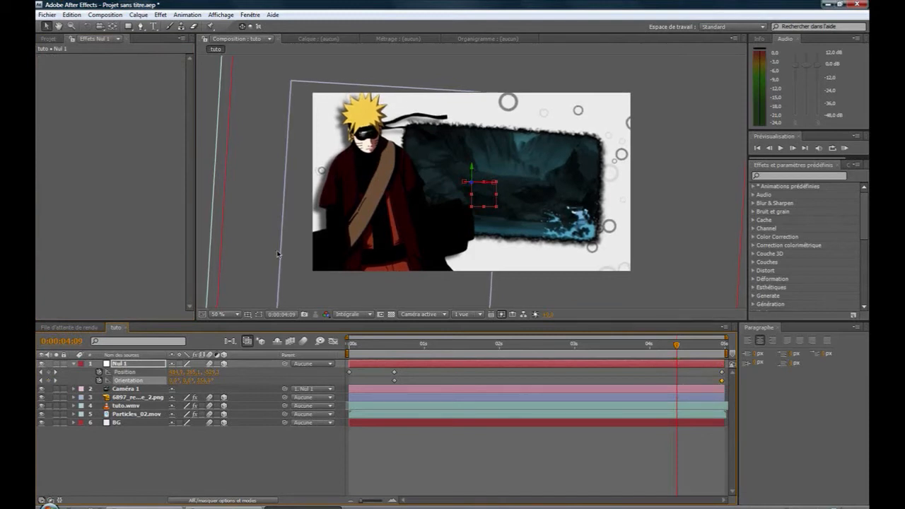
- Enable motion blur for the tuto composition and play a RAM preview at Un quart resolution
left_click(351, 316)
left_click(361, 373)
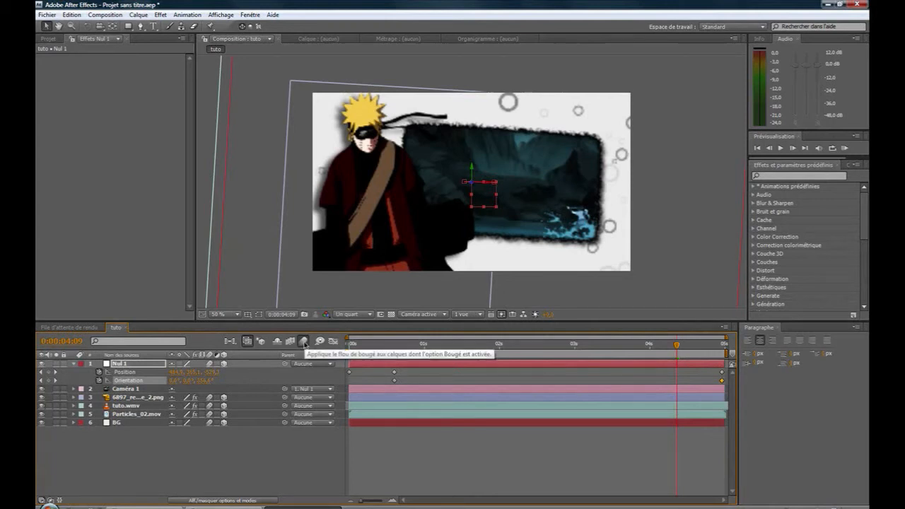
left_click(303, 342)
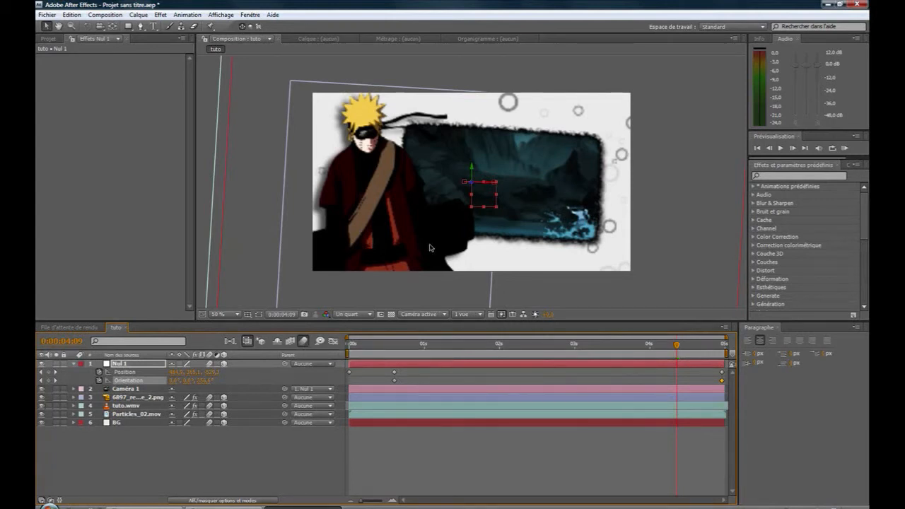
left_click(845, 148)
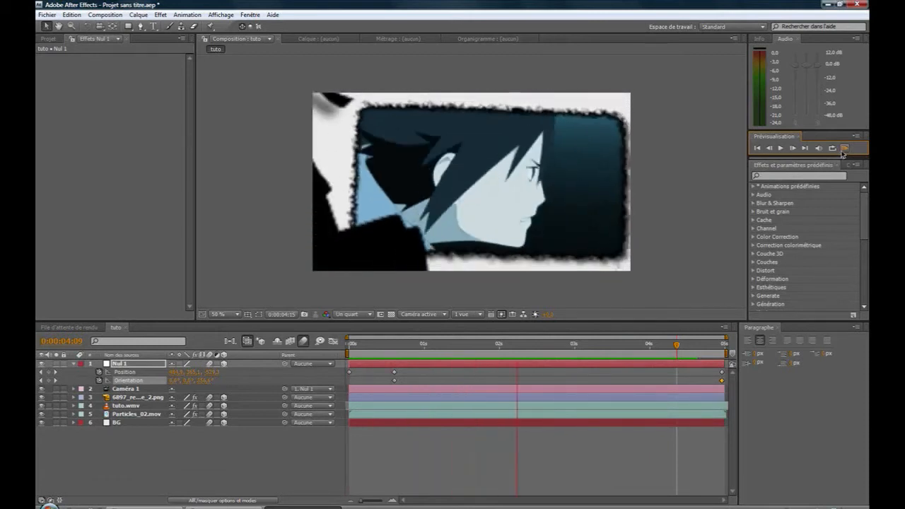
left_click(843, 149)
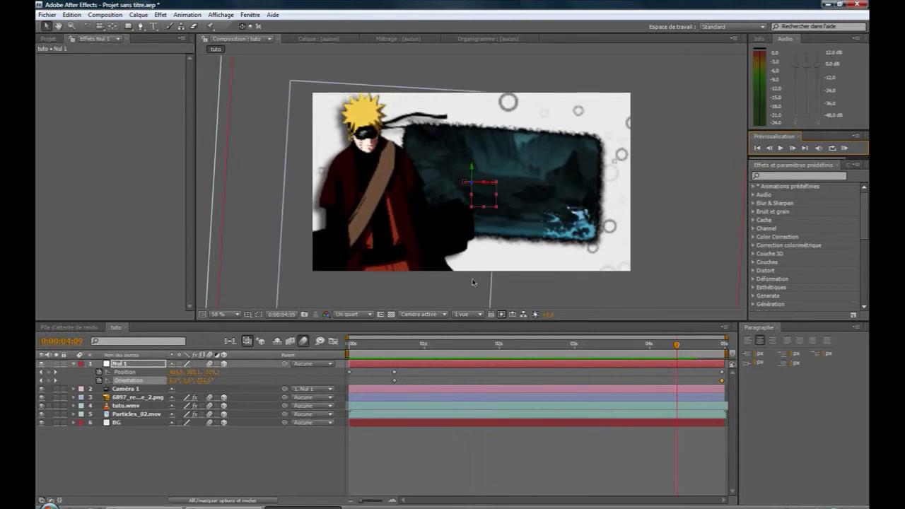
- Precompose all six layers of the tuto composition into a new composition named final, transferring all attributes
left_click(74, 364)
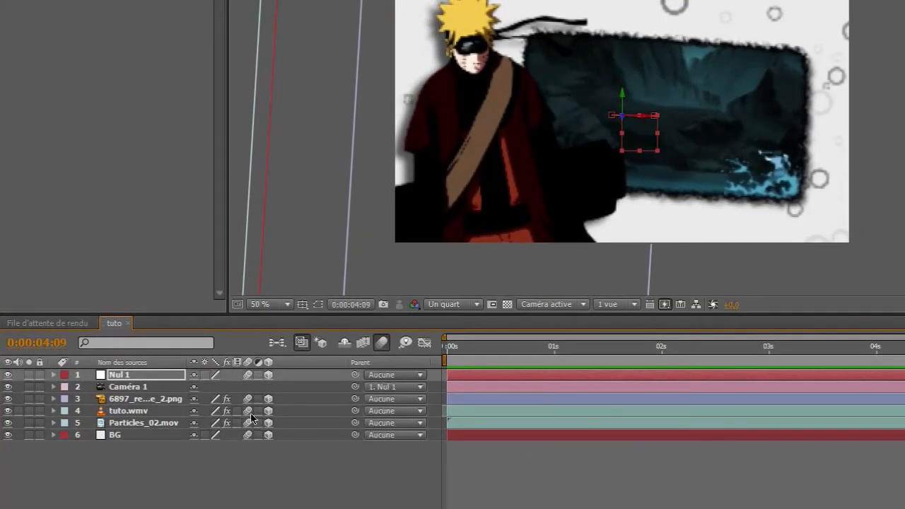
left_click(485, 460)
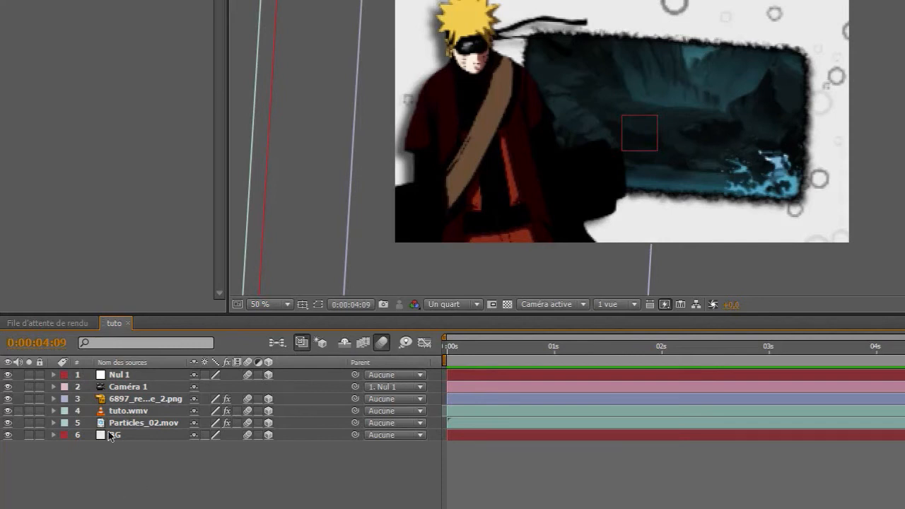
left_click_drag(116, 469, 137, 371)
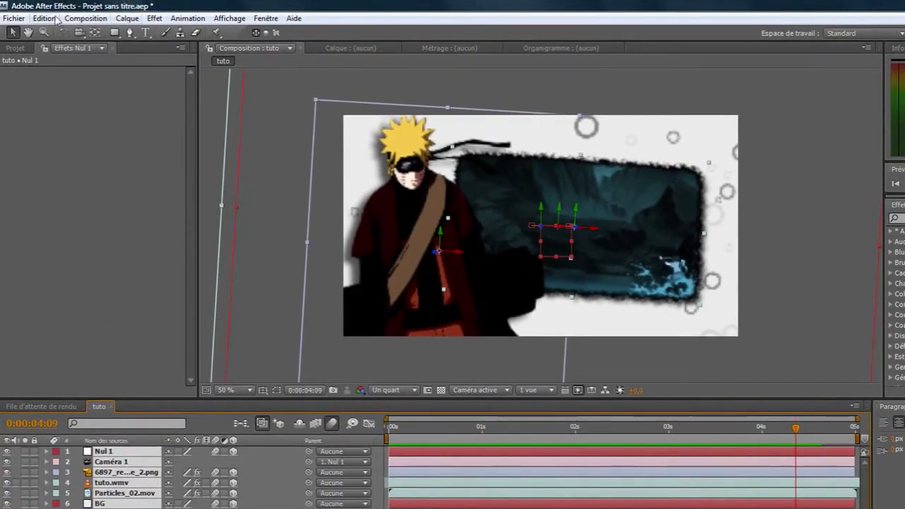
left_click(128, 19)
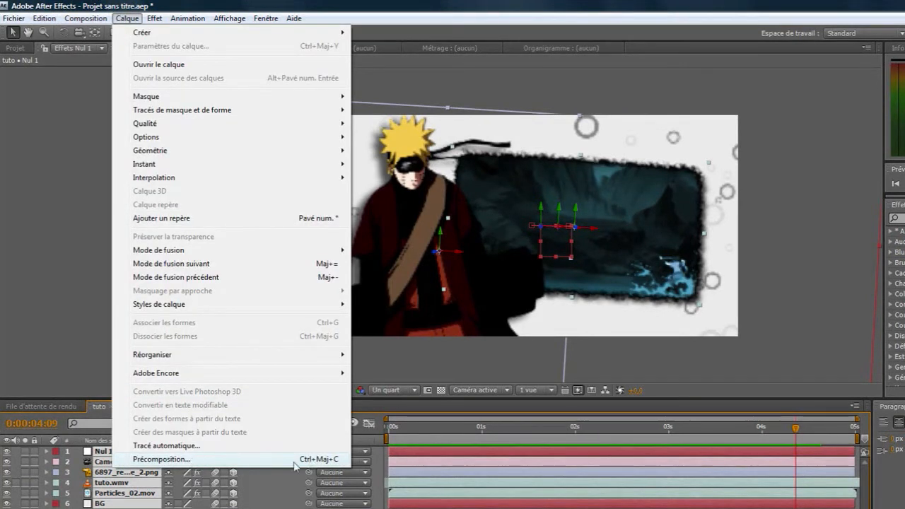
left_click(258, 459)
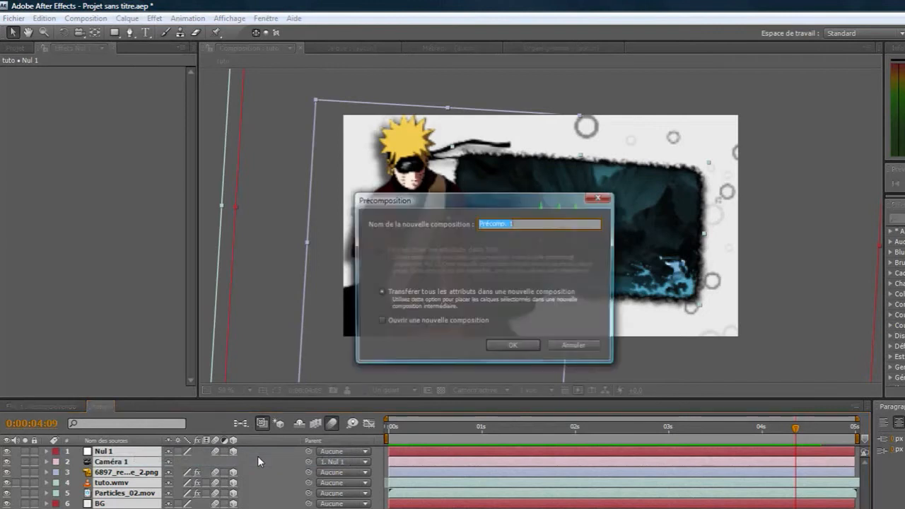
type("final")
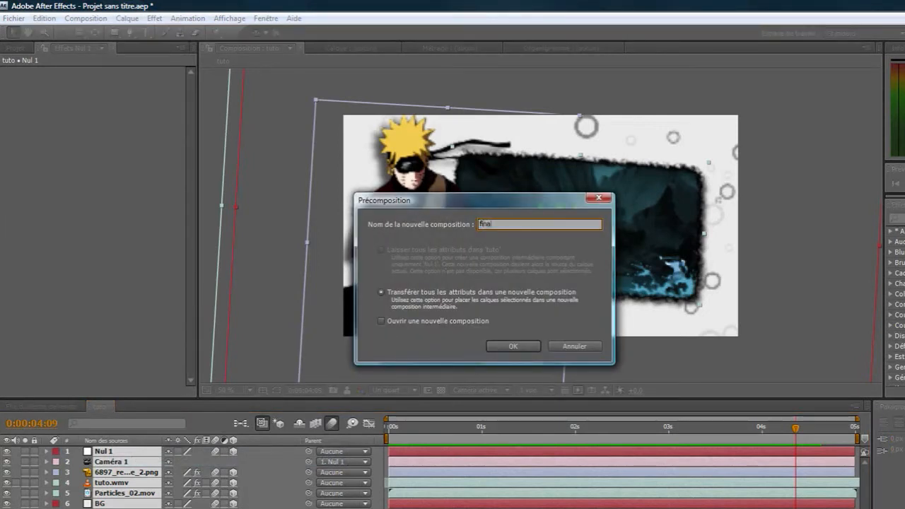
left_click(513, 346)
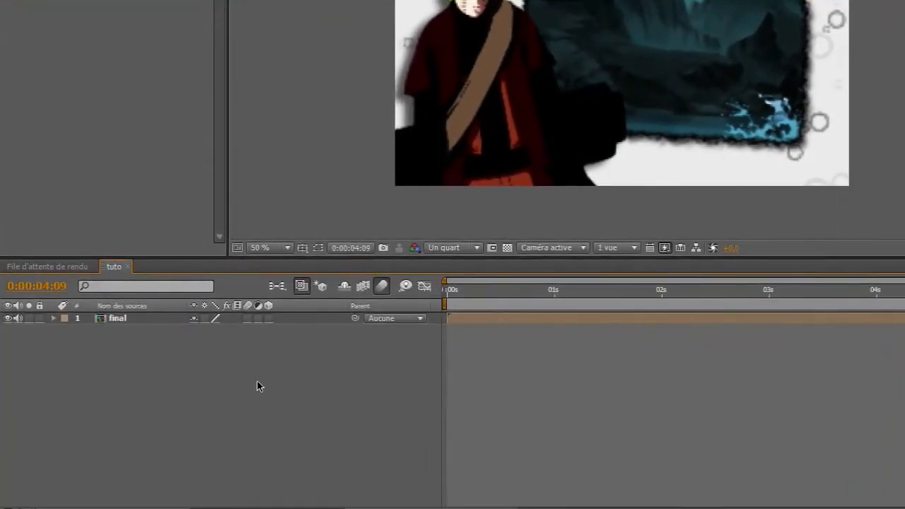
- Create a null object above the final layer and add a Paramètre glissière effect to it
right_click(229, 489)
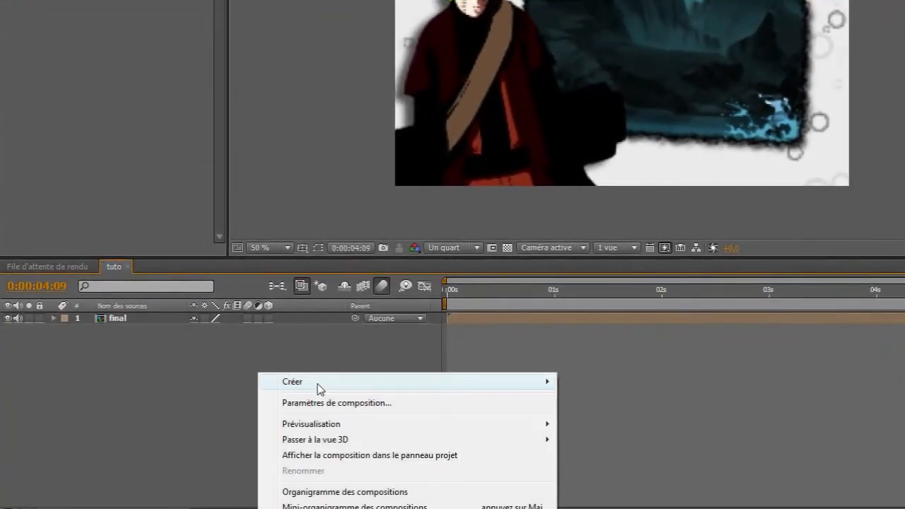
mouse_move(322, 499)
left_click(626, 464)
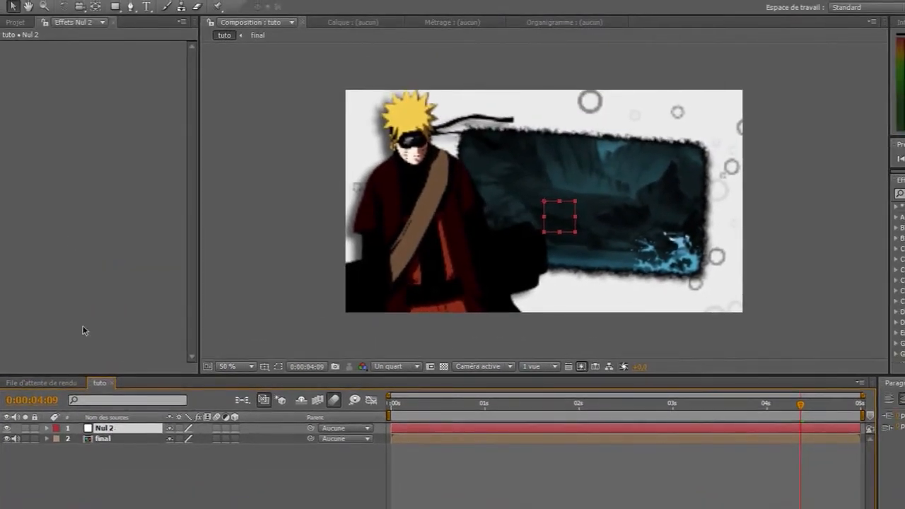
right_click(51, 209)
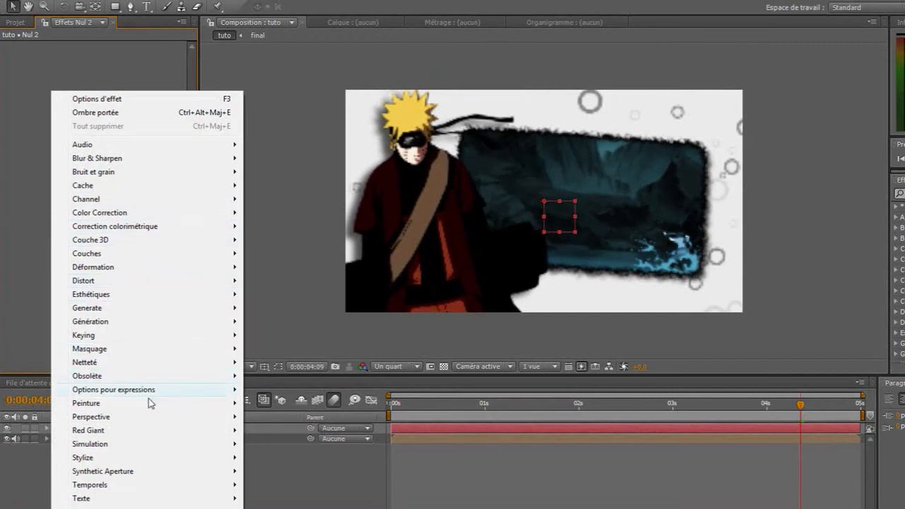
mouse_move(182, 390)
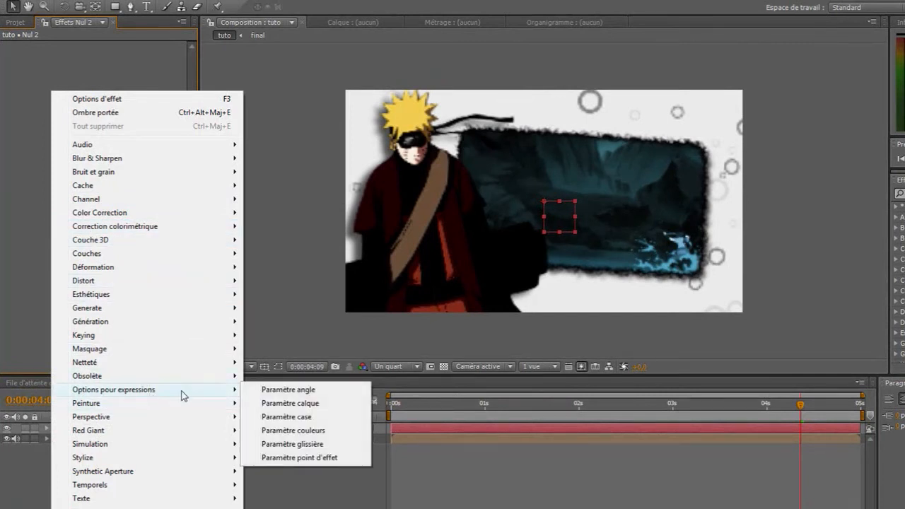
left_click(300, 445)
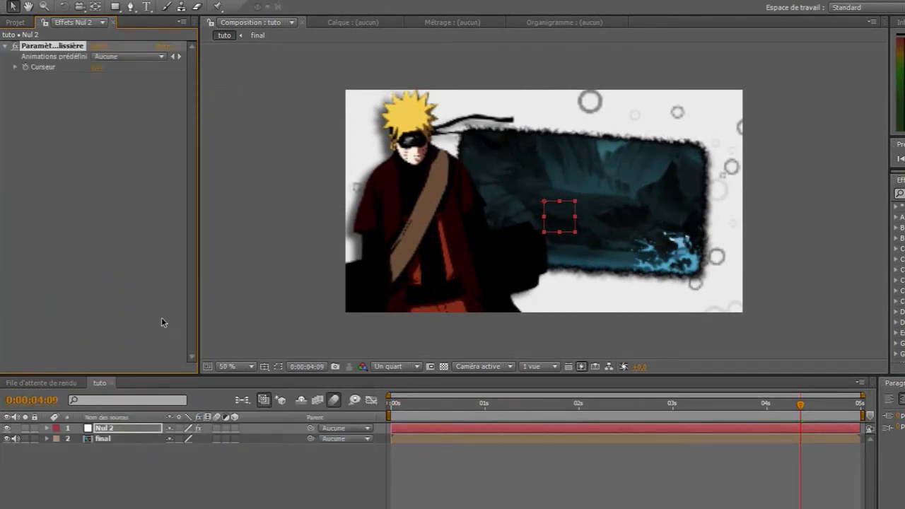
- Mute the final layer and set Nul 2's Position expression to wiggle(7,effect("Paramètre glissière")("Curseur"))
left_click(132, 429)
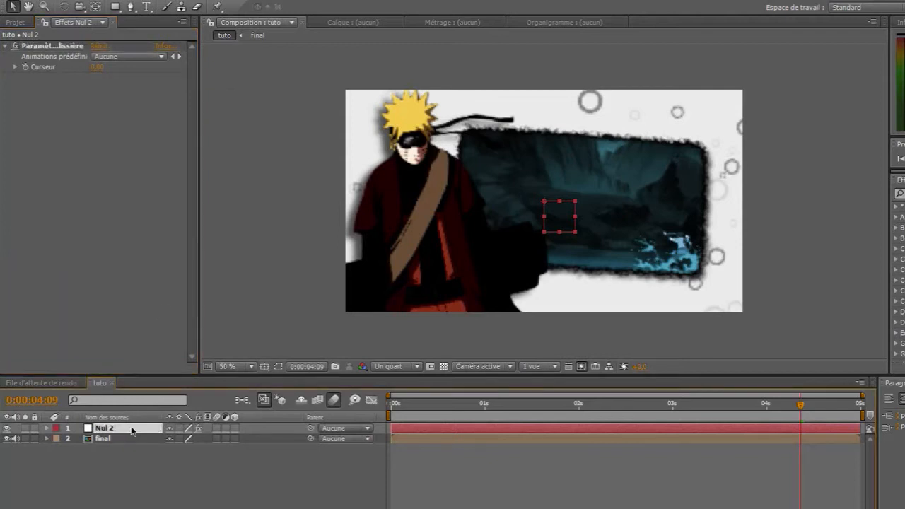
key("p")
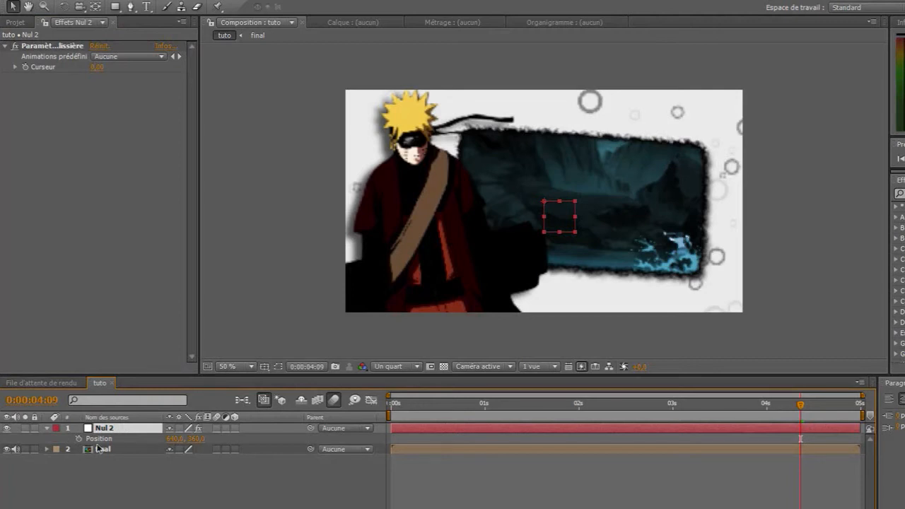
left_click(16, 449)
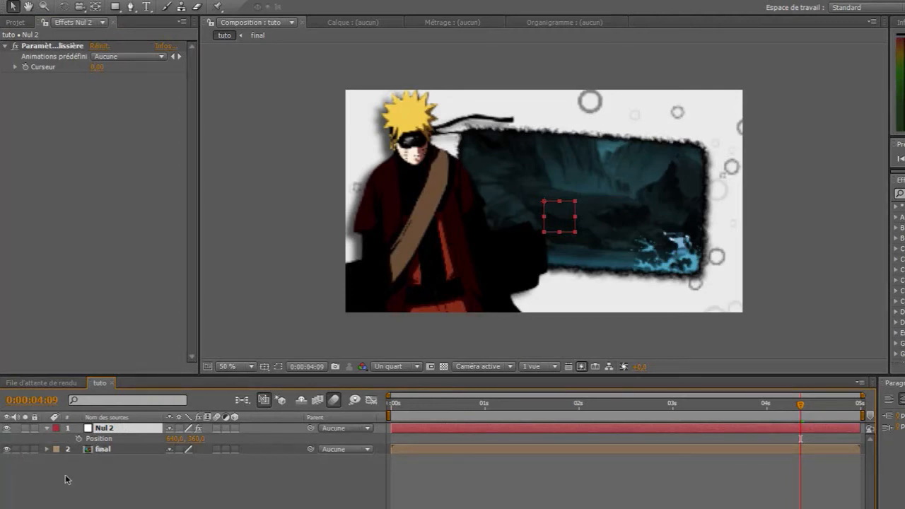
left_click(79, 440, "alt")
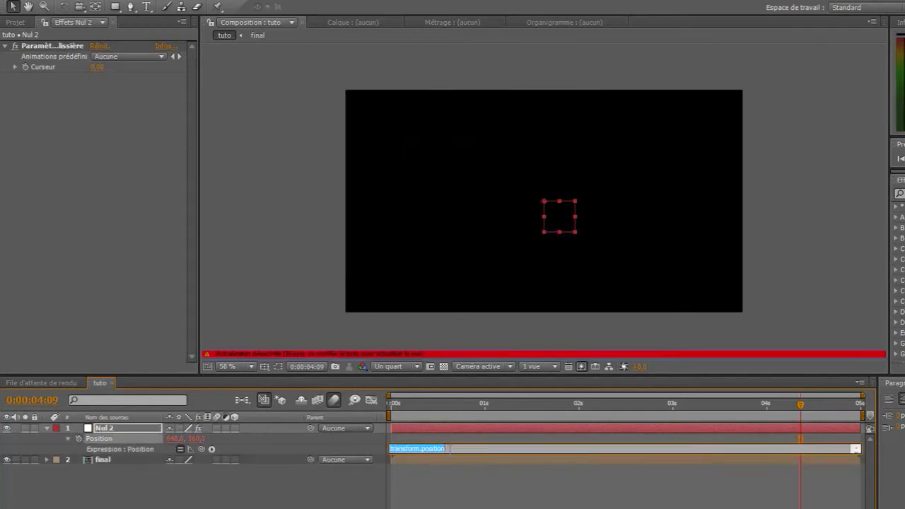
type("wiggle(7,")
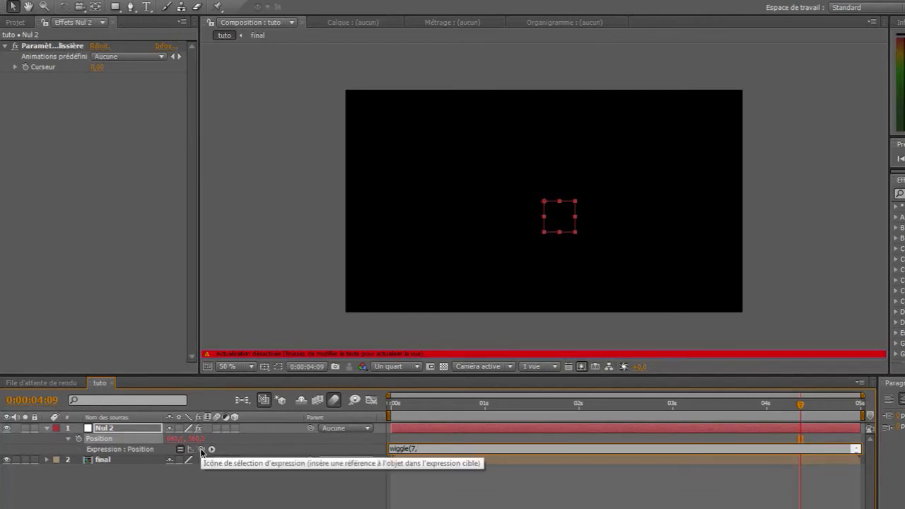
left_click_drag(201, 449, 24, 69)
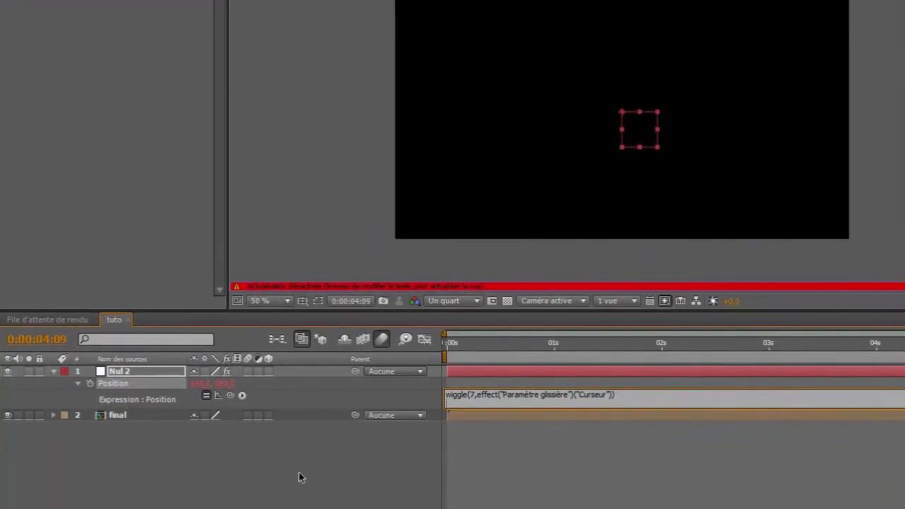
left_click(302, 463)
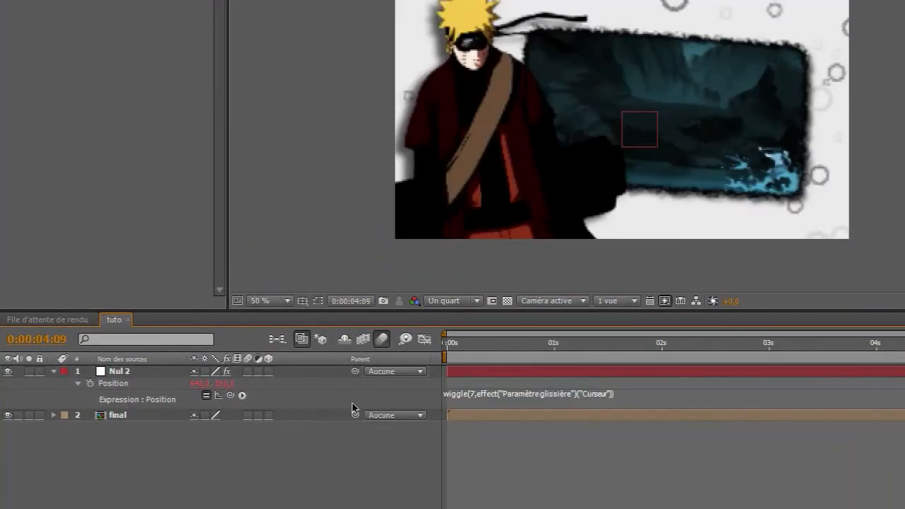
- Parent the final layer to Nul 2, with Nul 2's properties collapsed
left_click(53, 371)
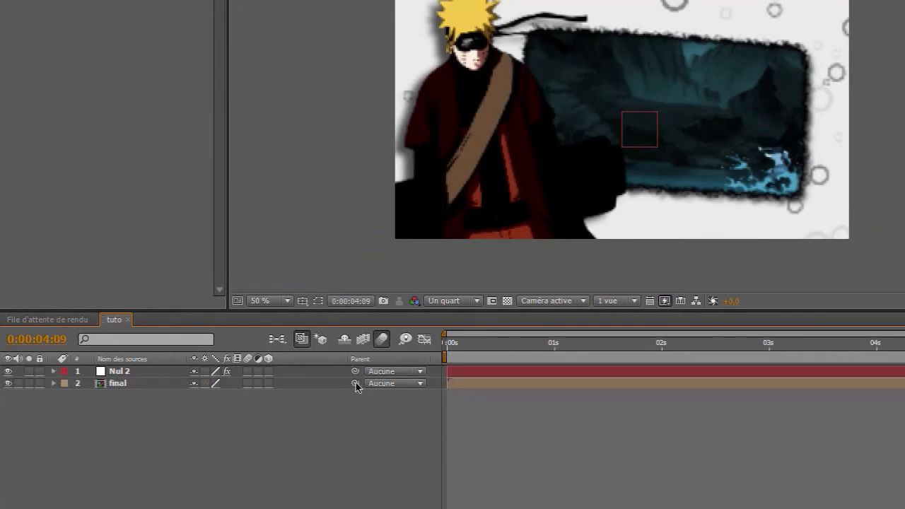
left_click_drag(356, 382, 143, 376)
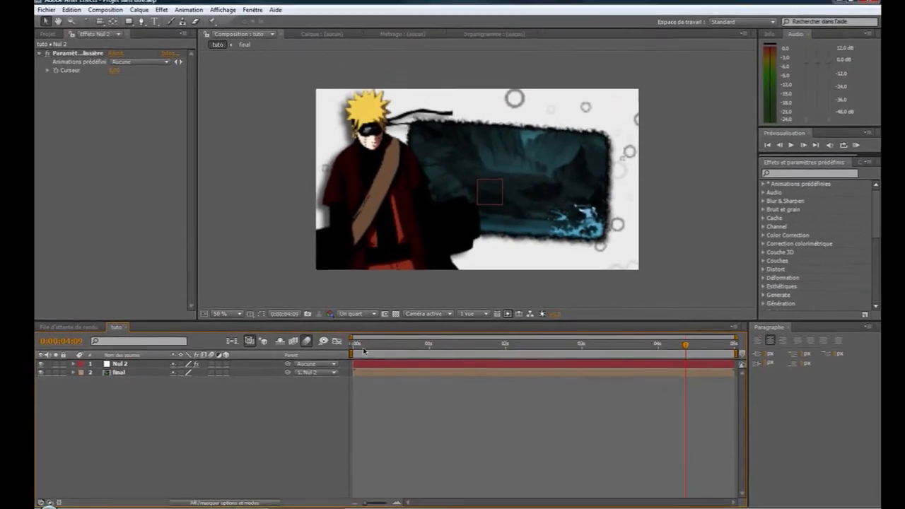
- Return to the start of the tuto timeline and enable motion blur on the final layer
left_click(415, 346)
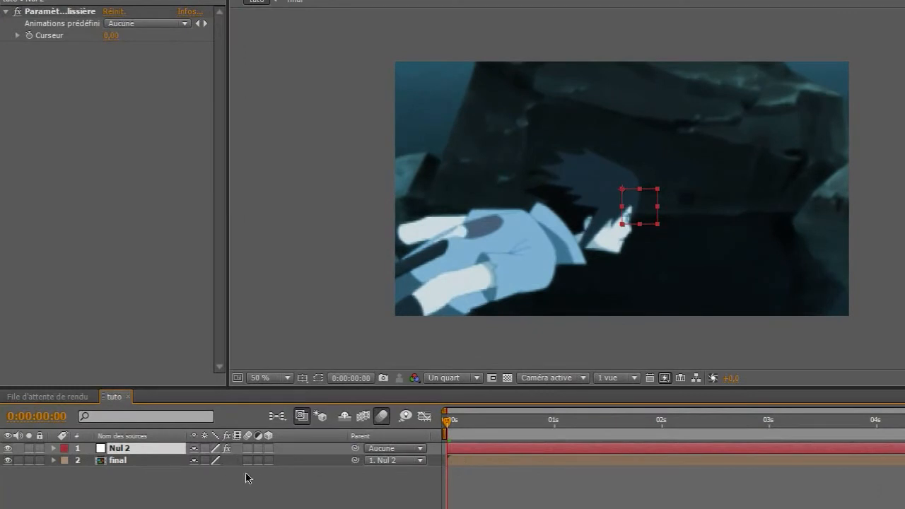
left_click(247, 460)
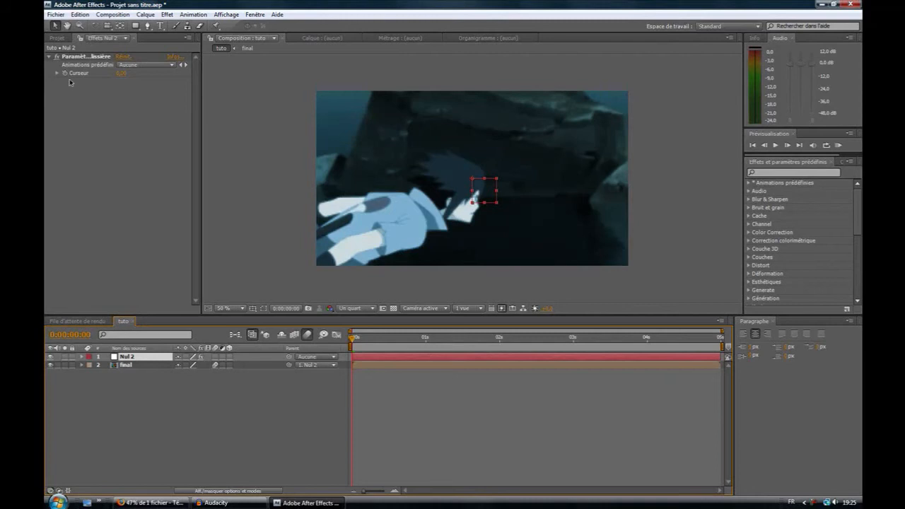
- Keyframe Nul 2's Curseur at the start and end of the composition, setting its value at 0:00:00:00 to 8
left_click(64, 74)
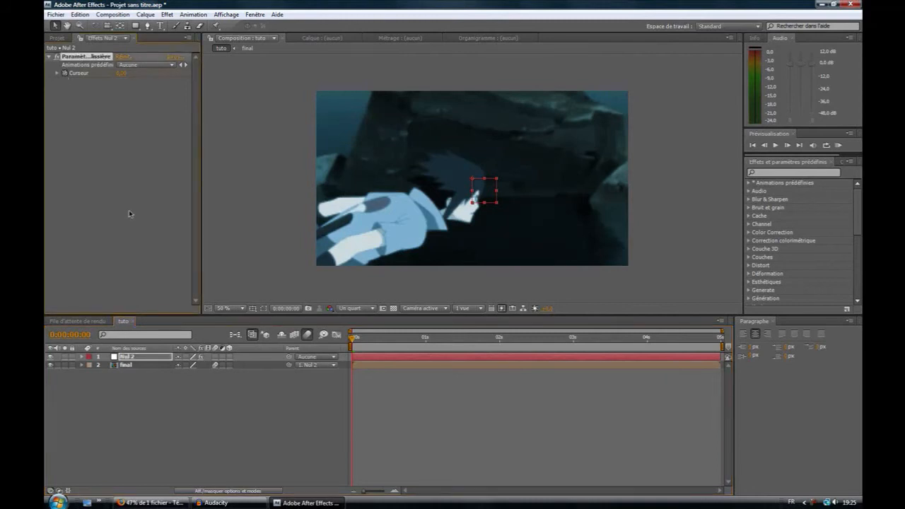
key("u")
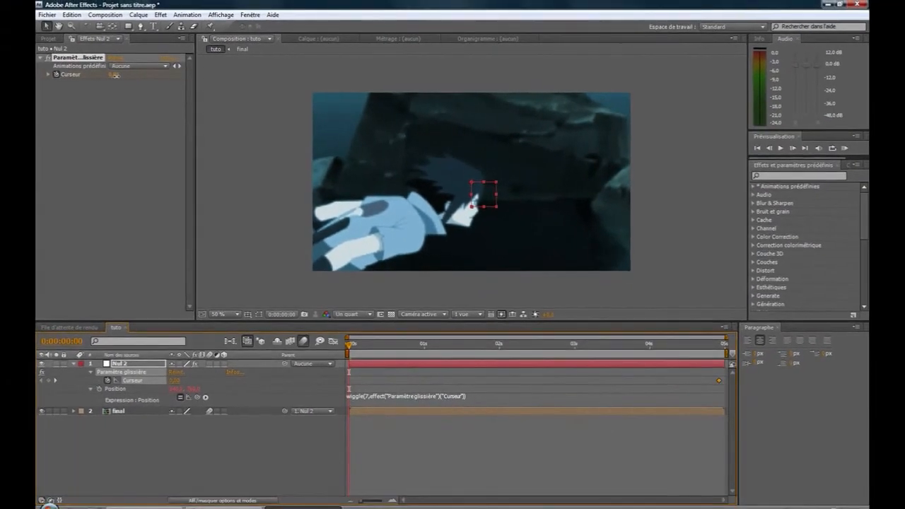
left_click_drag(98, 69, 101, 69)
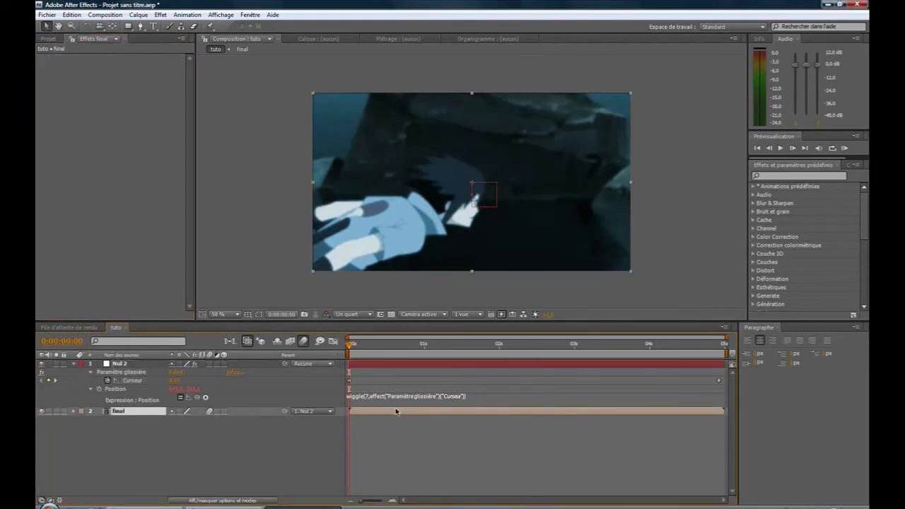
- Scale the final layer to 105% and run a RAM preview of the tuto composition
key("s")
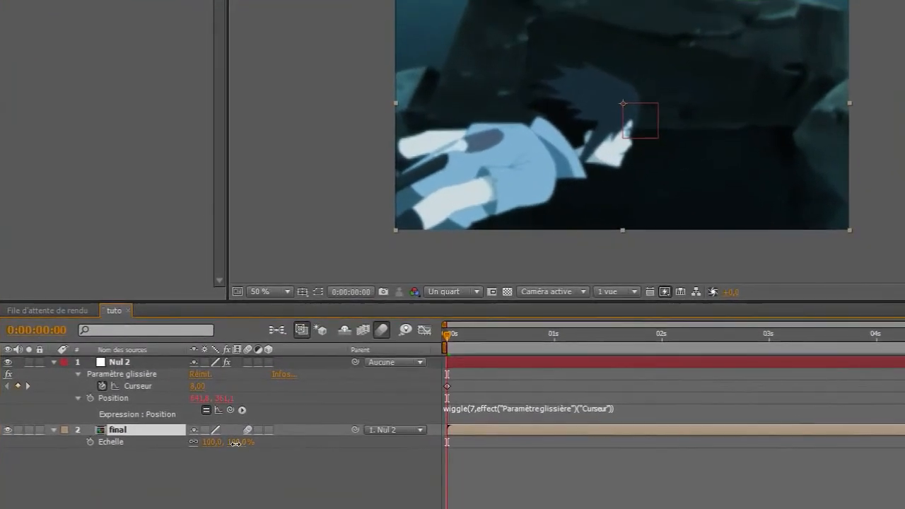
left_click_drag(225, 437, 228, 436)
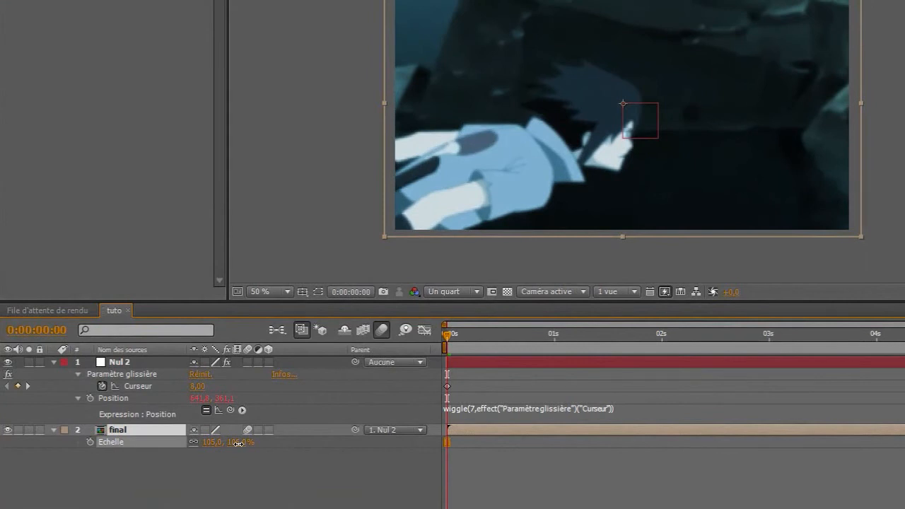
key("Return")
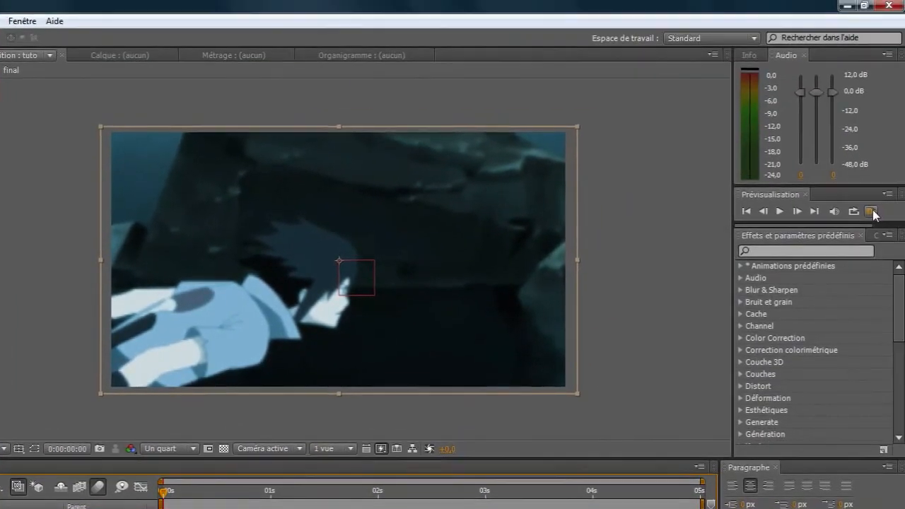
left_click(872, 212)
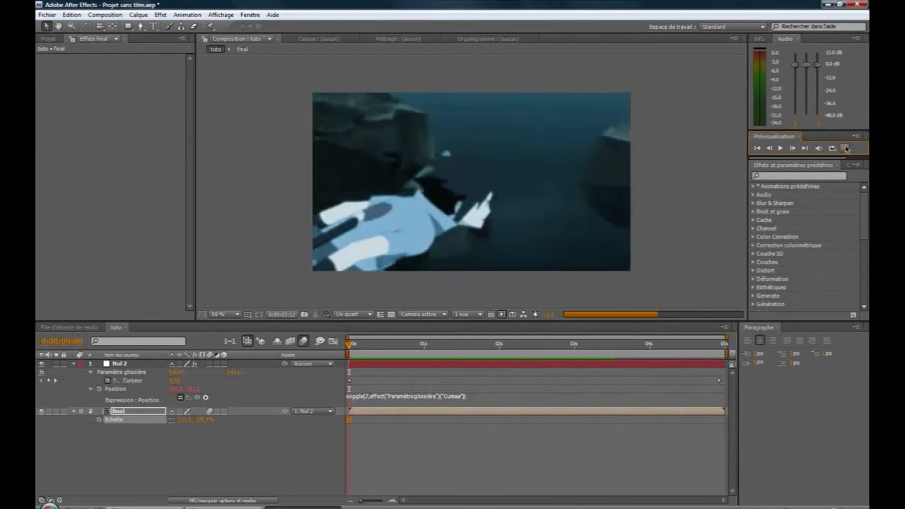
left_click(847, 150)
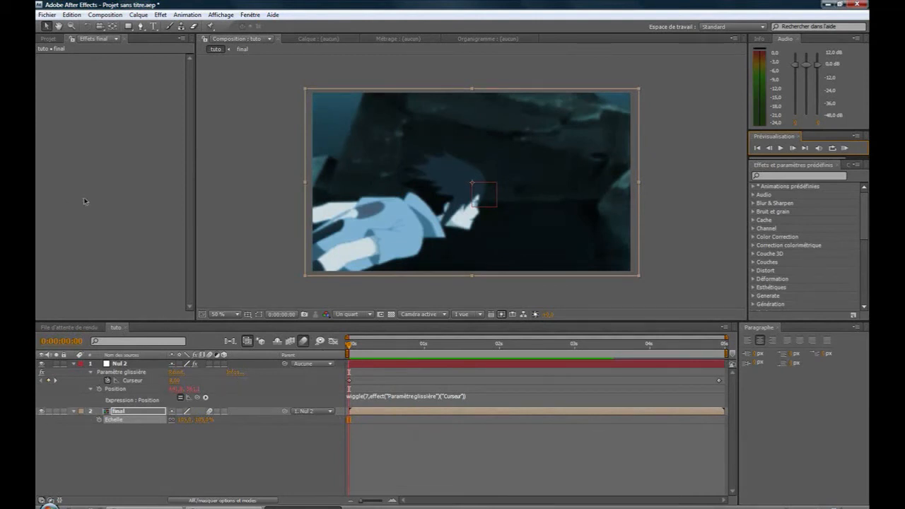
- Collapse Nul 2's properties and add the tuto composition to the render queue
left_click(120, 363)
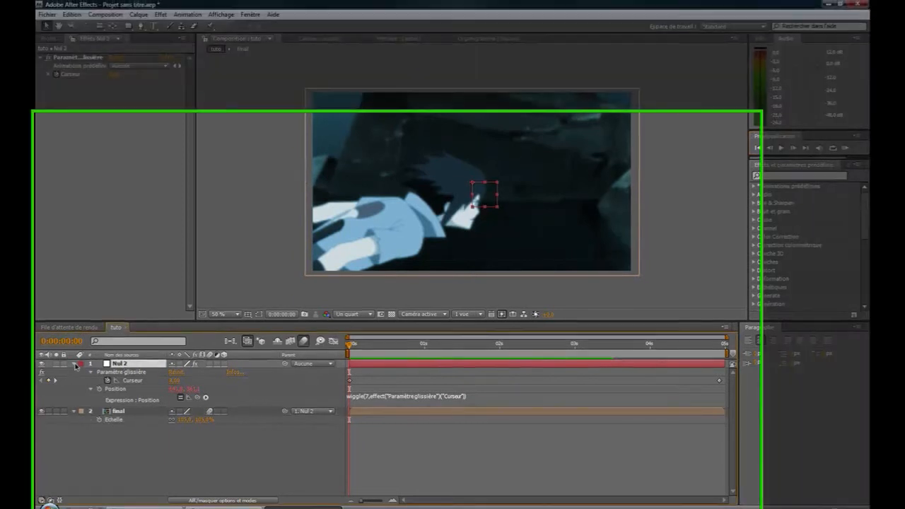
left_click(73, 363)
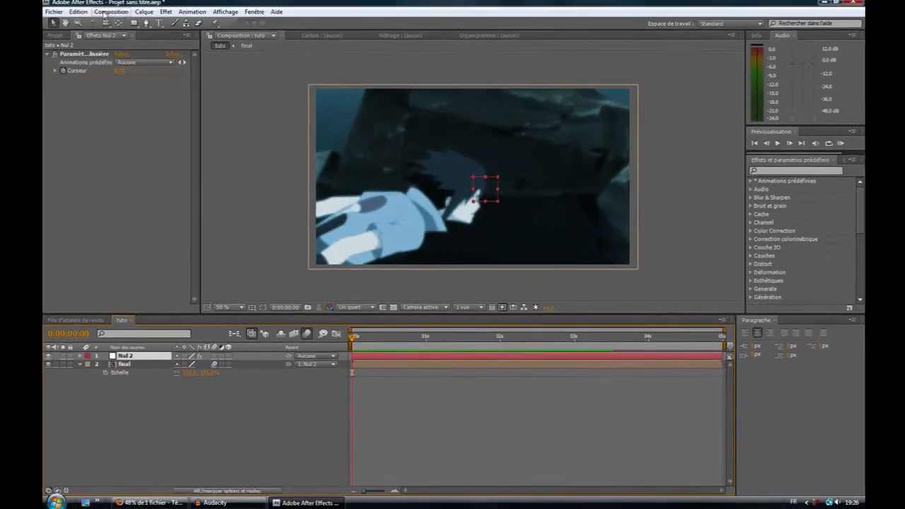
left_click(106, 12)
left_click(155, 97)
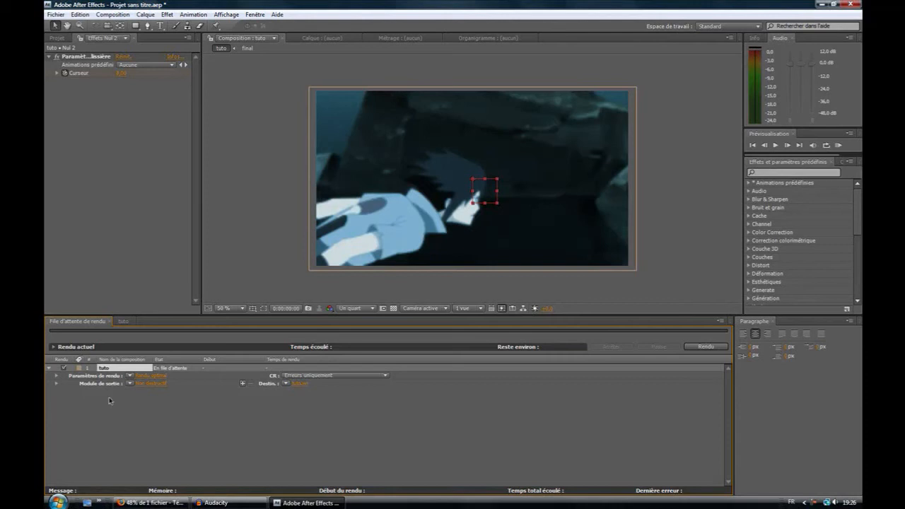
- Try enabling audio output in the tuto output module, view its sample rates, disable it again and accept the settings
left_click(152, 384)
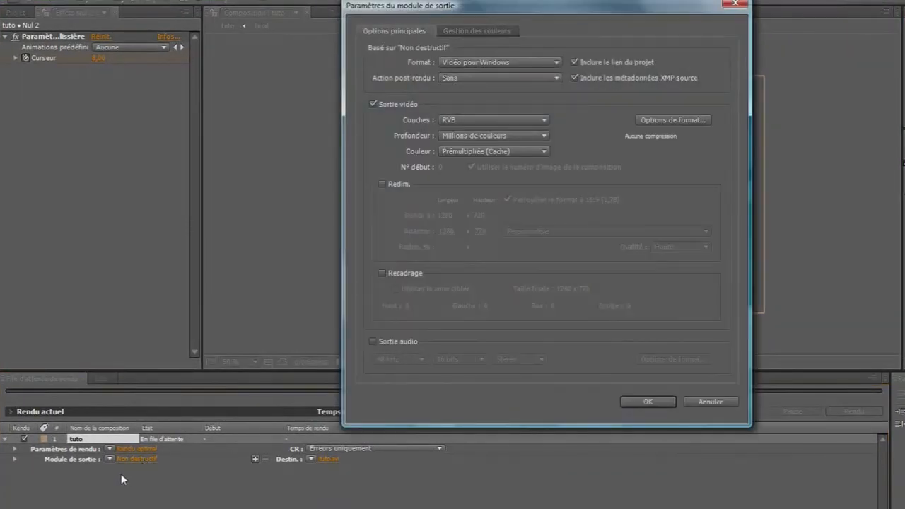
left_click(373, 342)
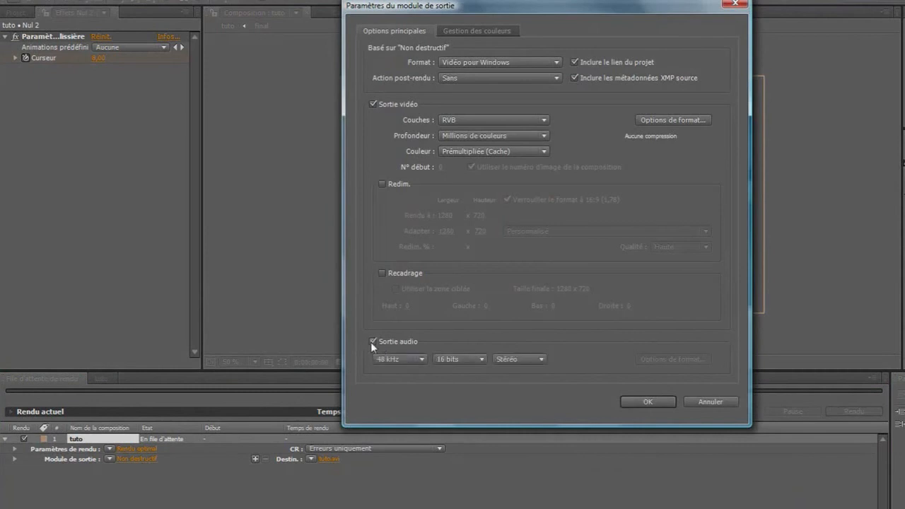
left_click(392, 358)
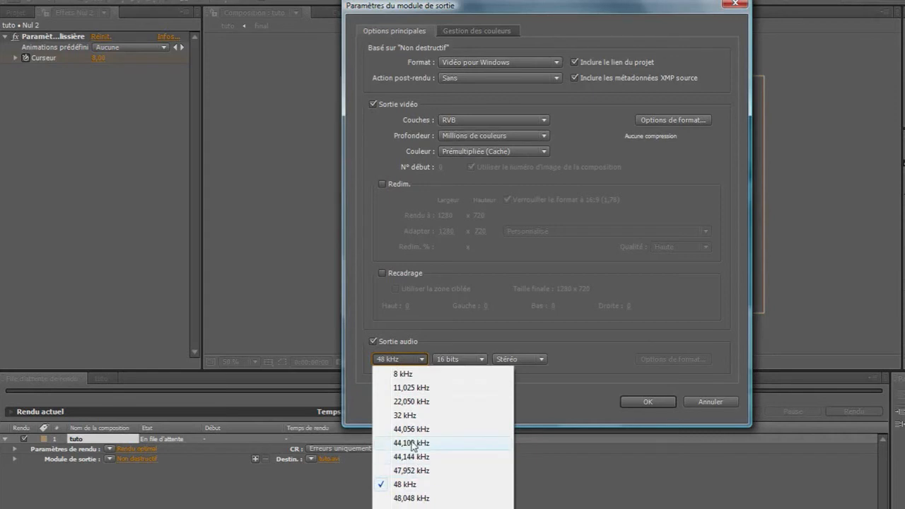
left_click(374, 342)
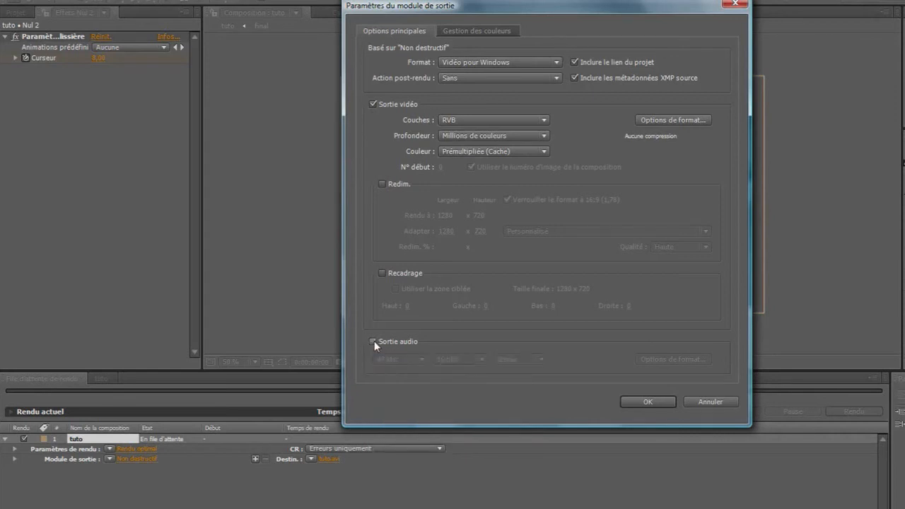
left_click(656, 401)
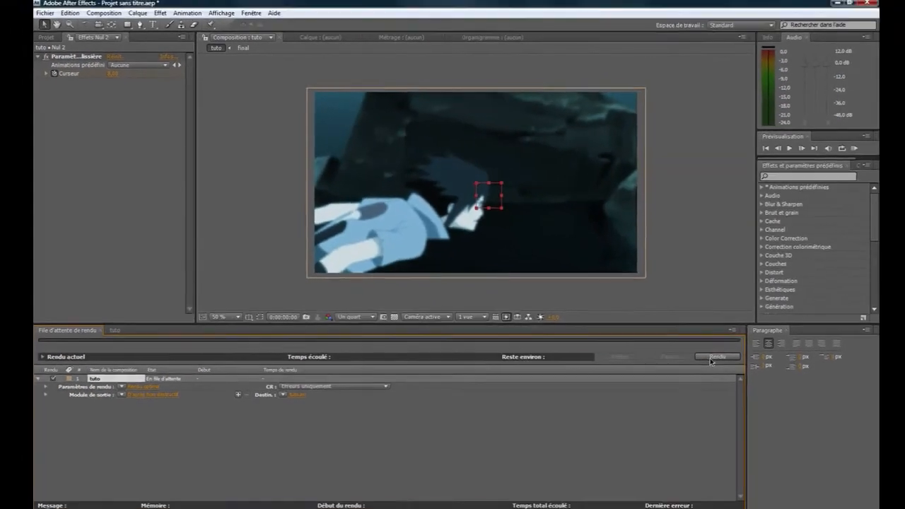